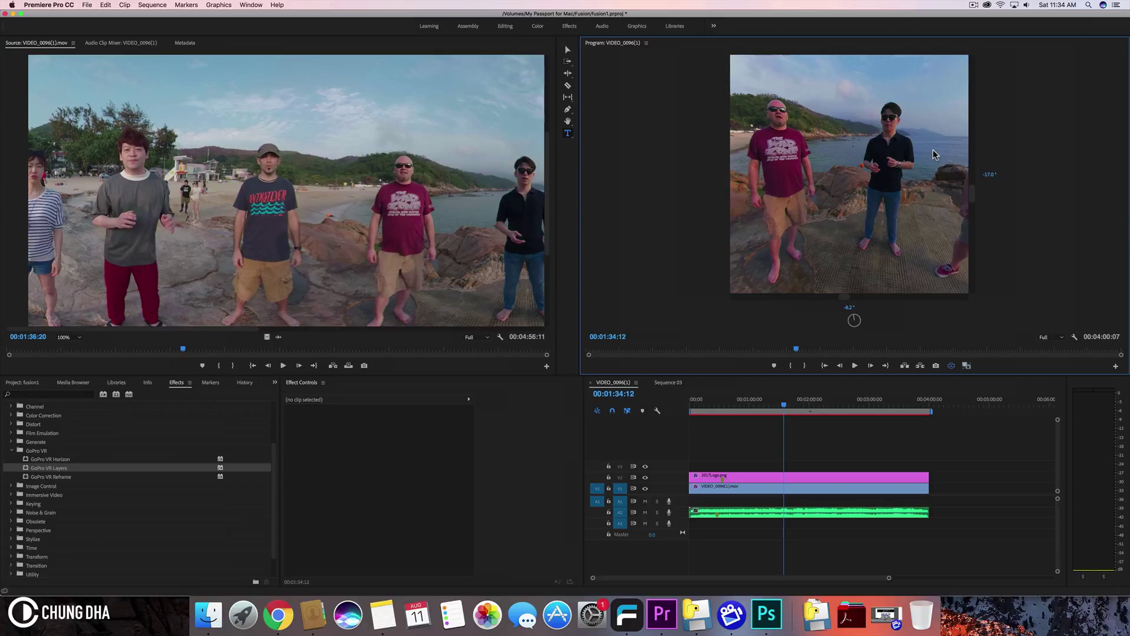
# - Launch Fusion Studio and switch the VIDEO 0096 copy colour preset from GoPro to Flat
pyautogui.click(626, 614)
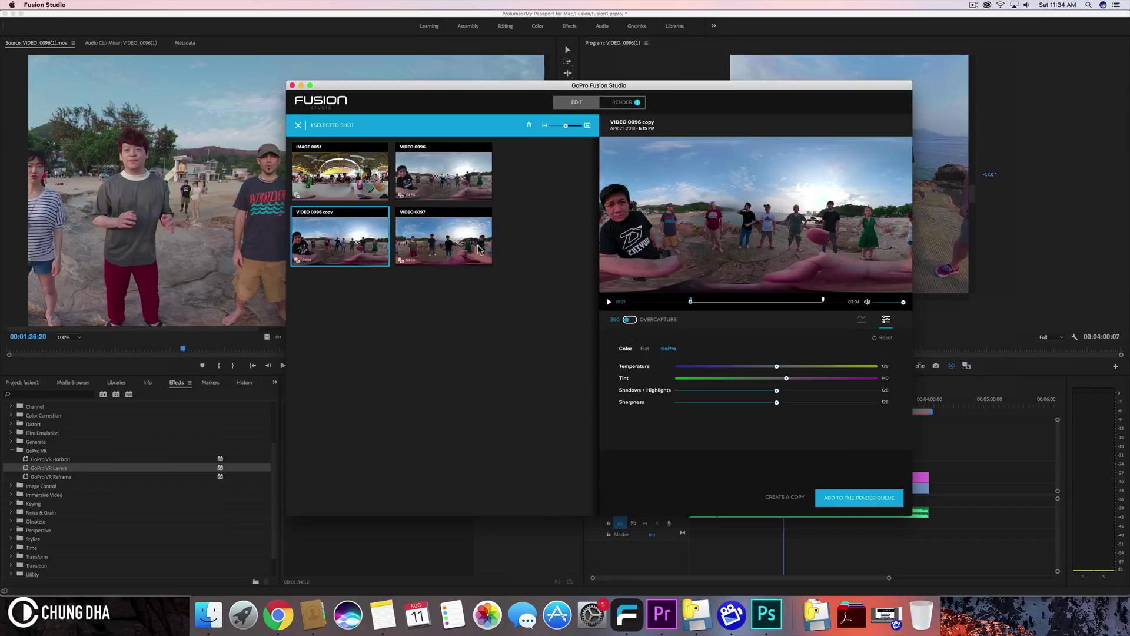
pyautogui.click(645, 350)
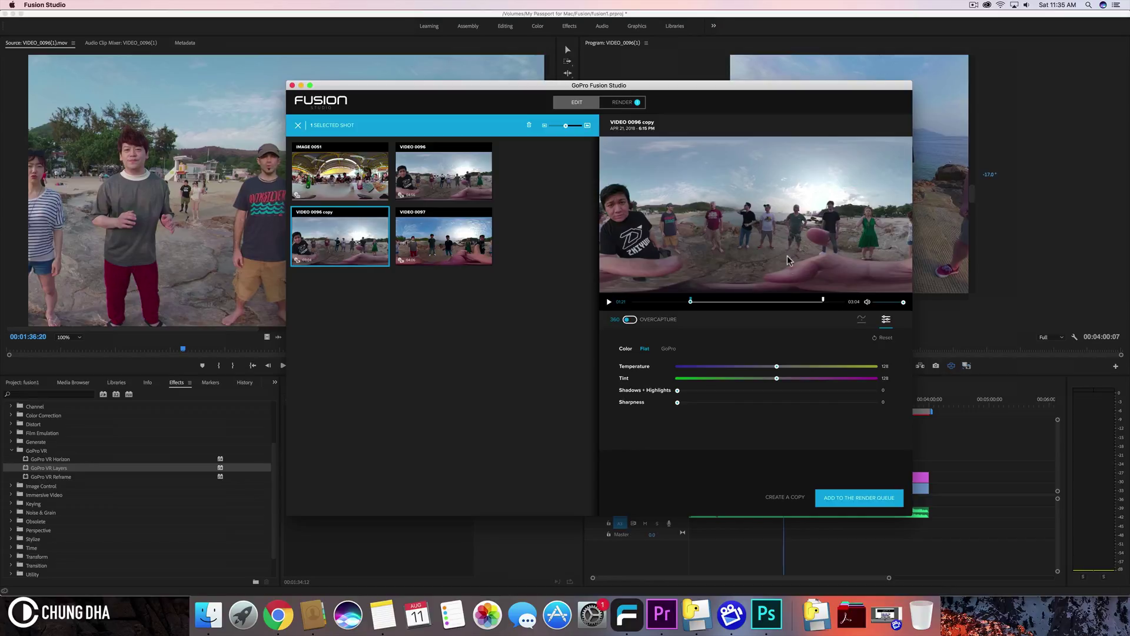
# - Scrub the preview, add VIDEO 0096 copy to the render queue, and view the queue
pyautogui.click(711, 301)
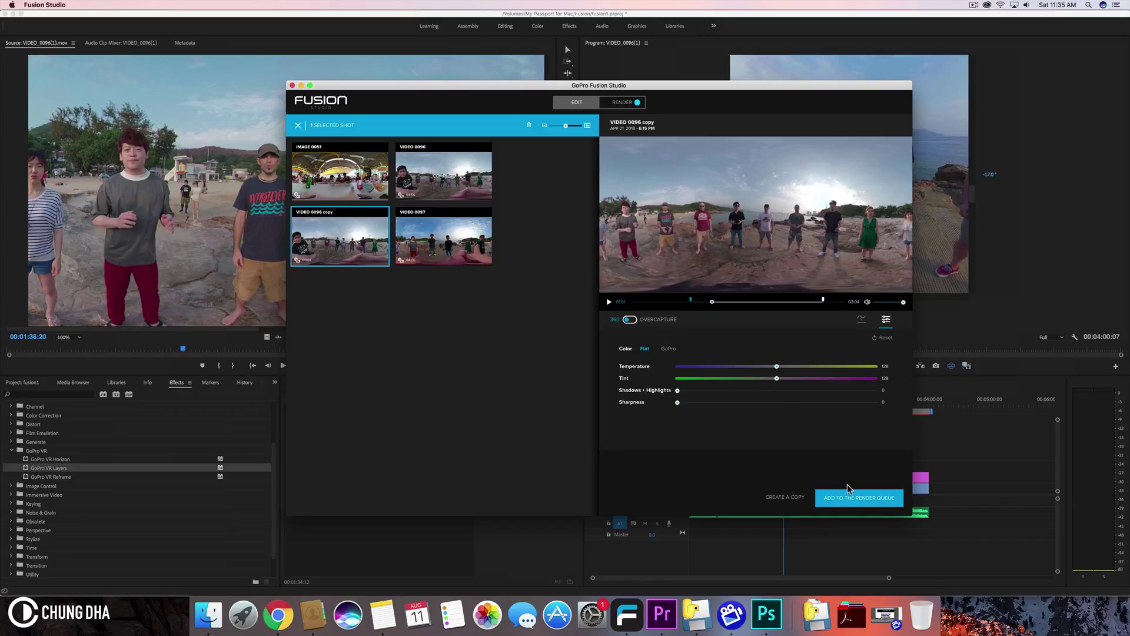
pyautogui.click(844, 505)
pyautogui.click(621, 105)
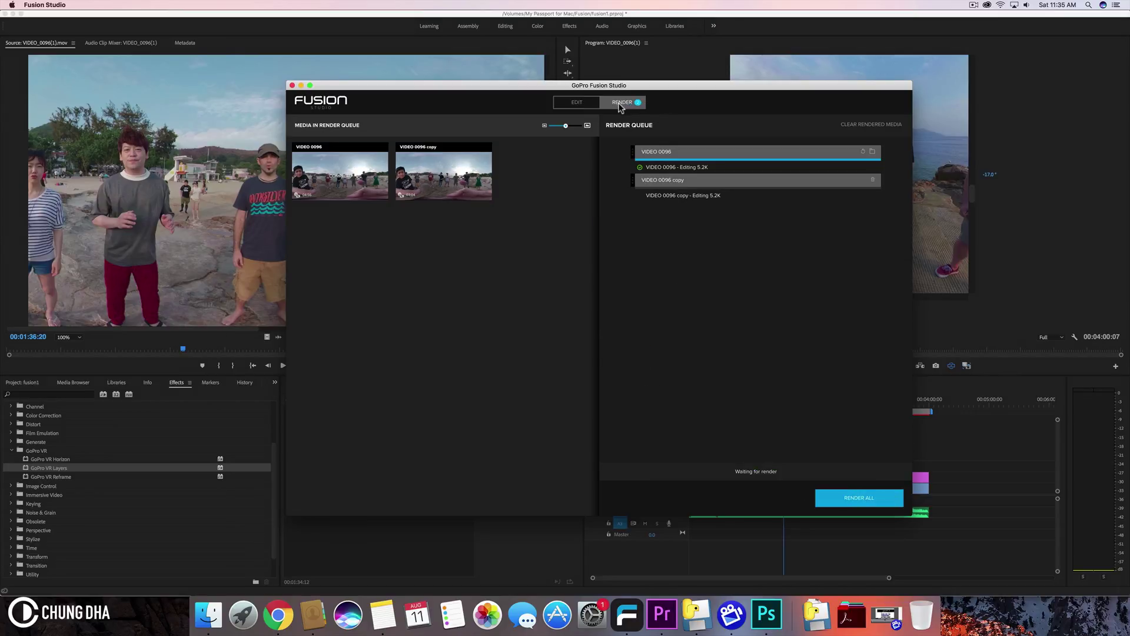
# - Review VIDEO 0096 copy's 5.2K CineForm render settings, then switch back to Premiere Pro
pyautogui.click(358, 187)
pyautogui.click(434, 178)
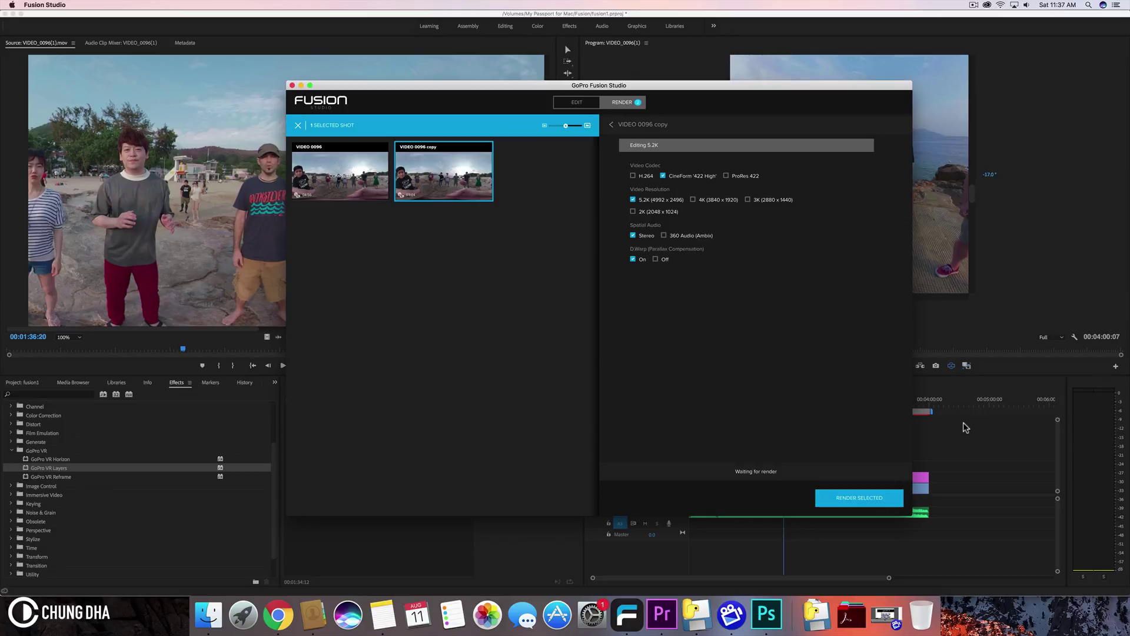
pyautogui.click(986, 348)
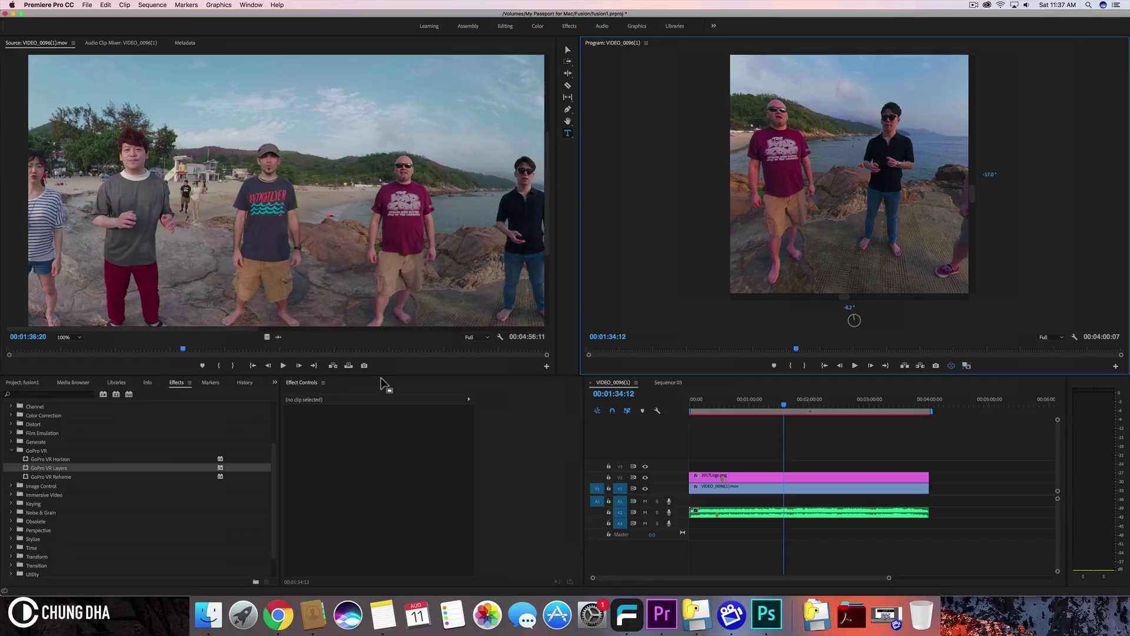
# - Open the project bin and show the flat 360 panorama in the Program monitor
pyautogui.click(30, 383)
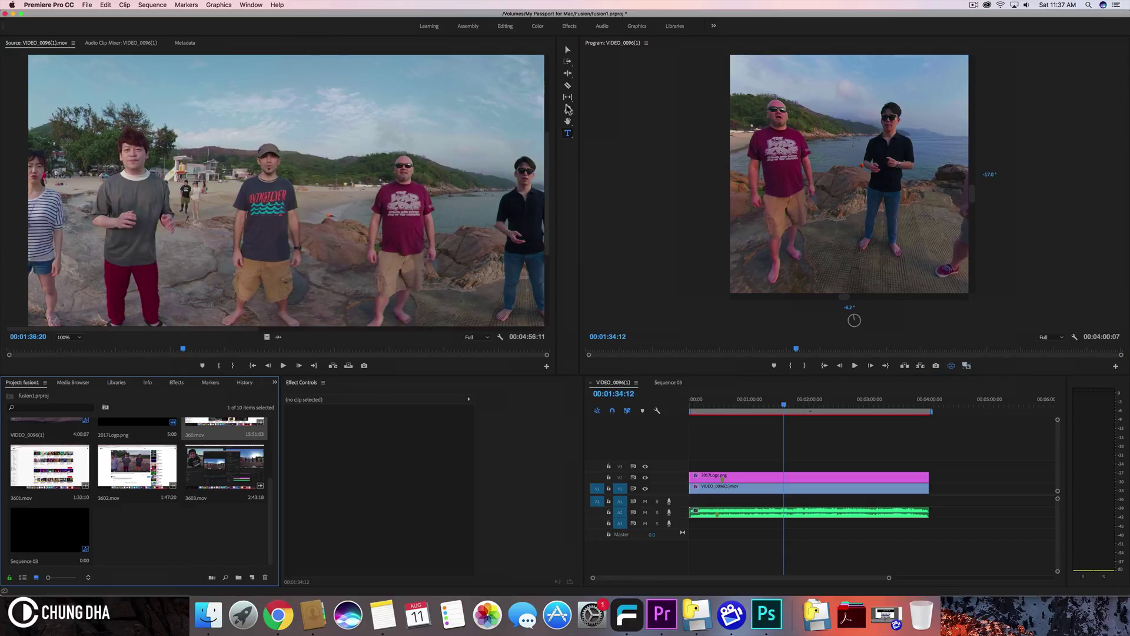
pyautogui.moveTo(836, 156); pyautogui.dragTo(829, 195)
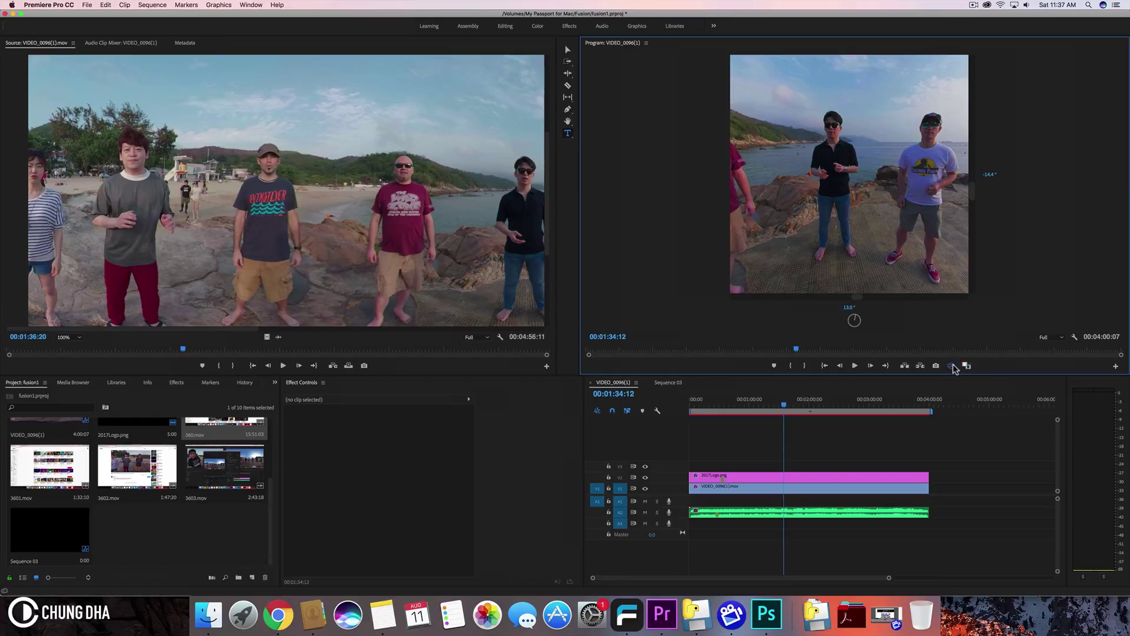
pyautogui.click(952, 366)
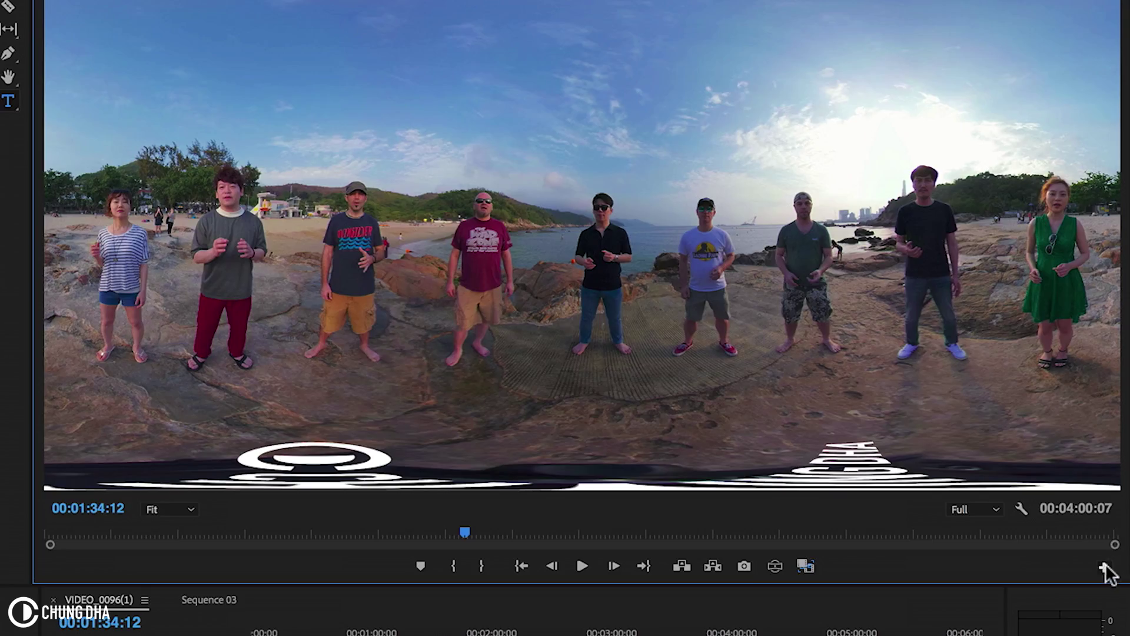
# - Add a VR Video Display toggle to the monitor controls and test it on and off
pyautogui.click(1116, 366)
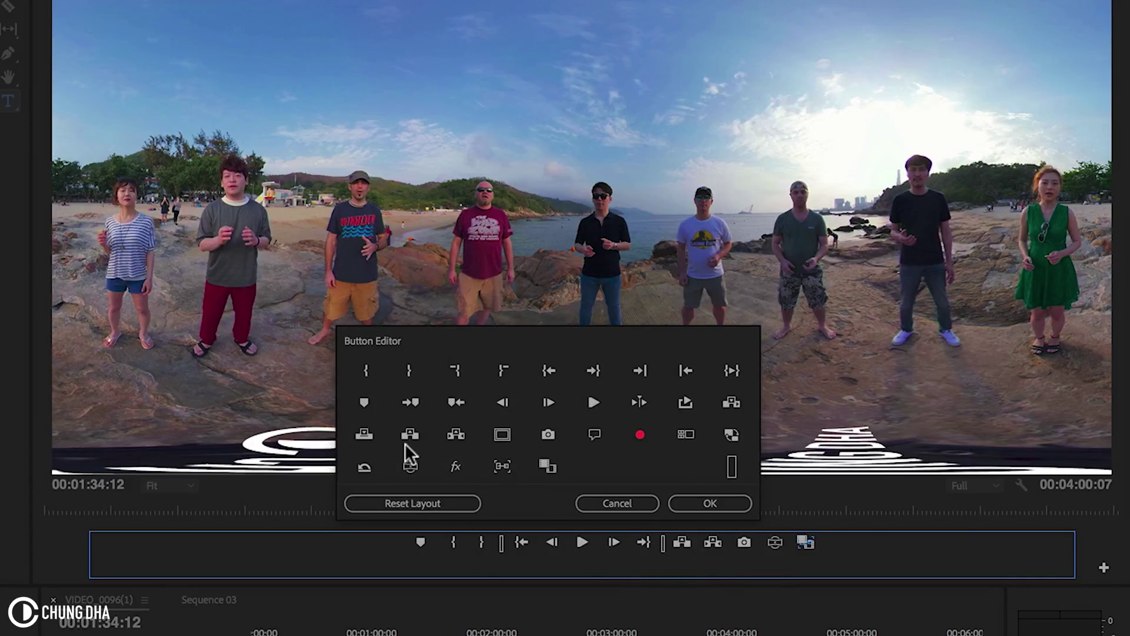
pyautogui.click(709, 507)
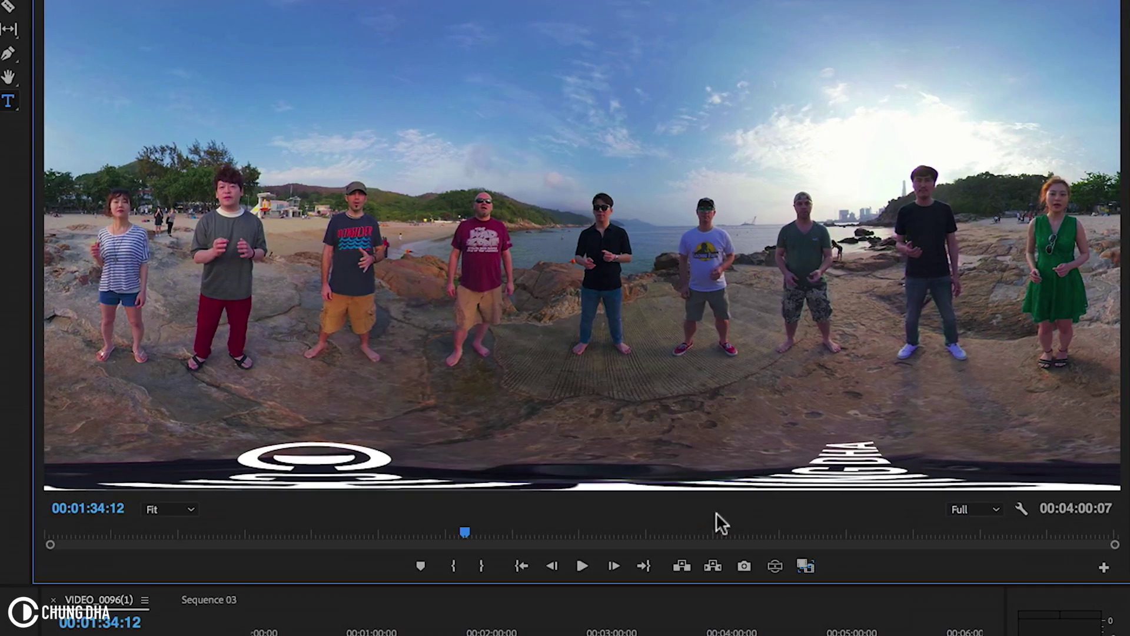
pyautogui.click(776, 565)
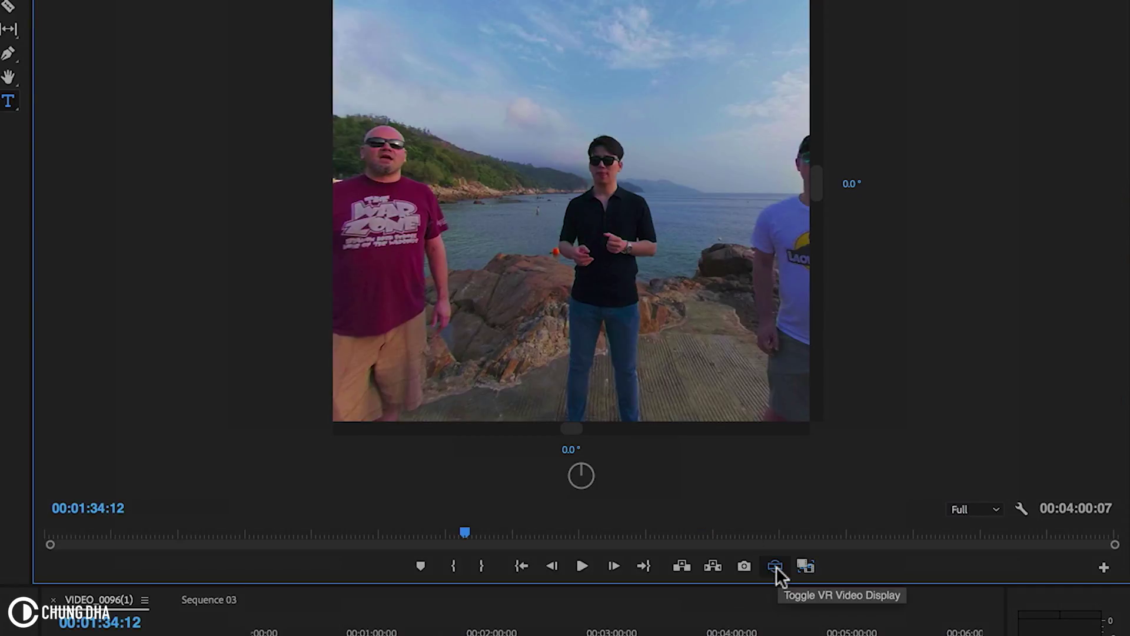
pyautogui.click(776, 566)
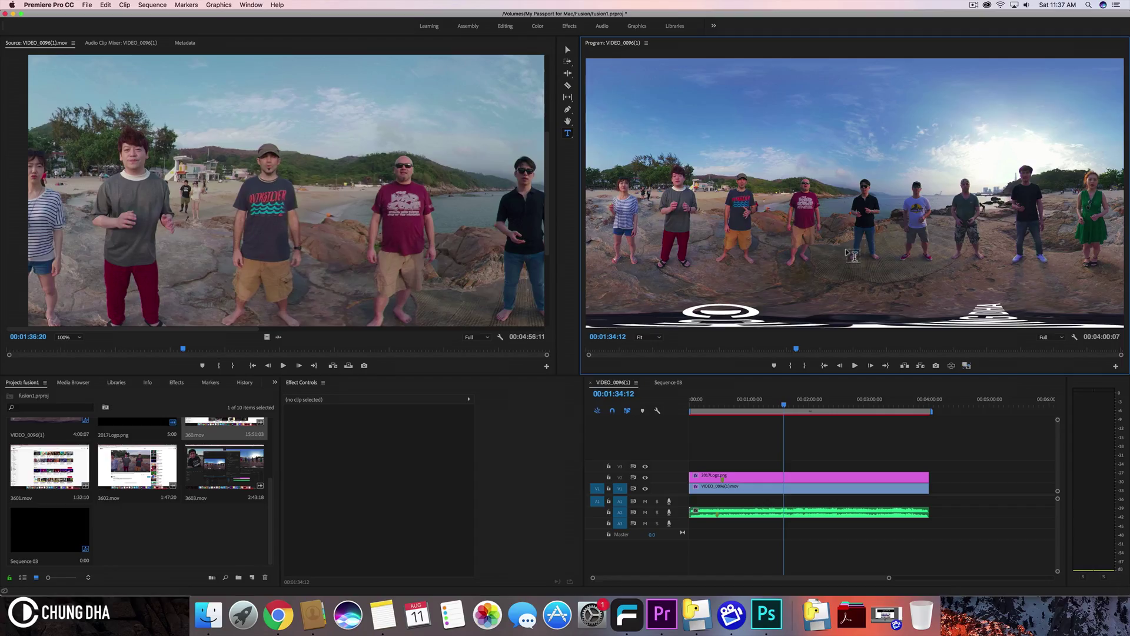
# - Move the playhead to 00:01:04 and tilt the VR view down toward the ground
pyautogui.moveTo(724, 403); pyautogui.dragTo(753, 405)
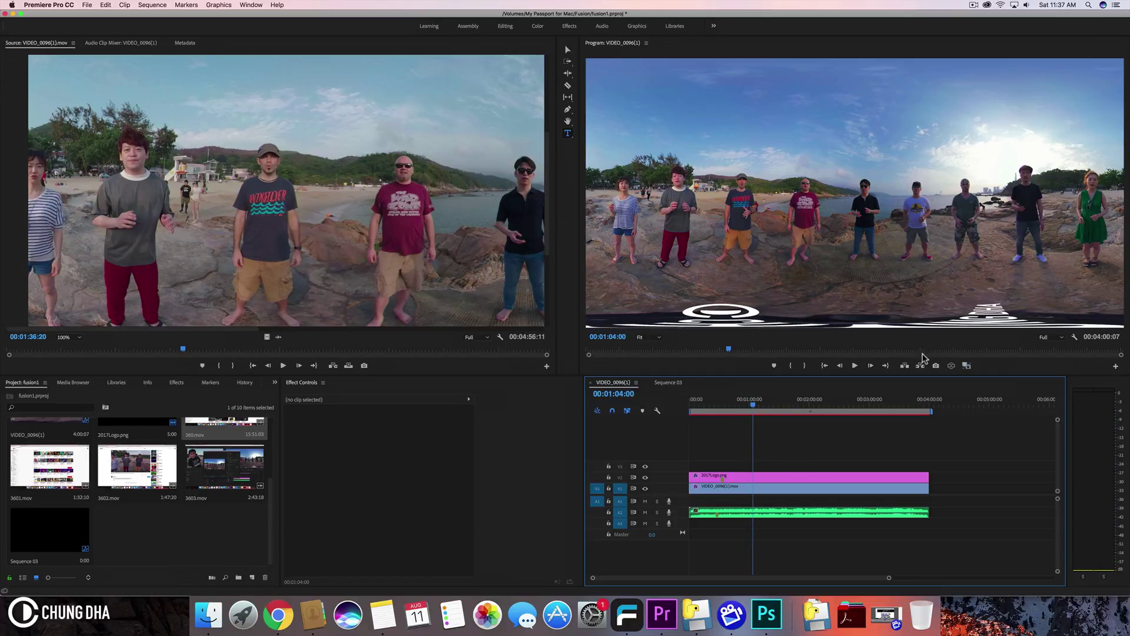
pyautogui.click(951, 366)
pyautogui.moveTo(842, 224); pyautogui.dragTo(818, 103)
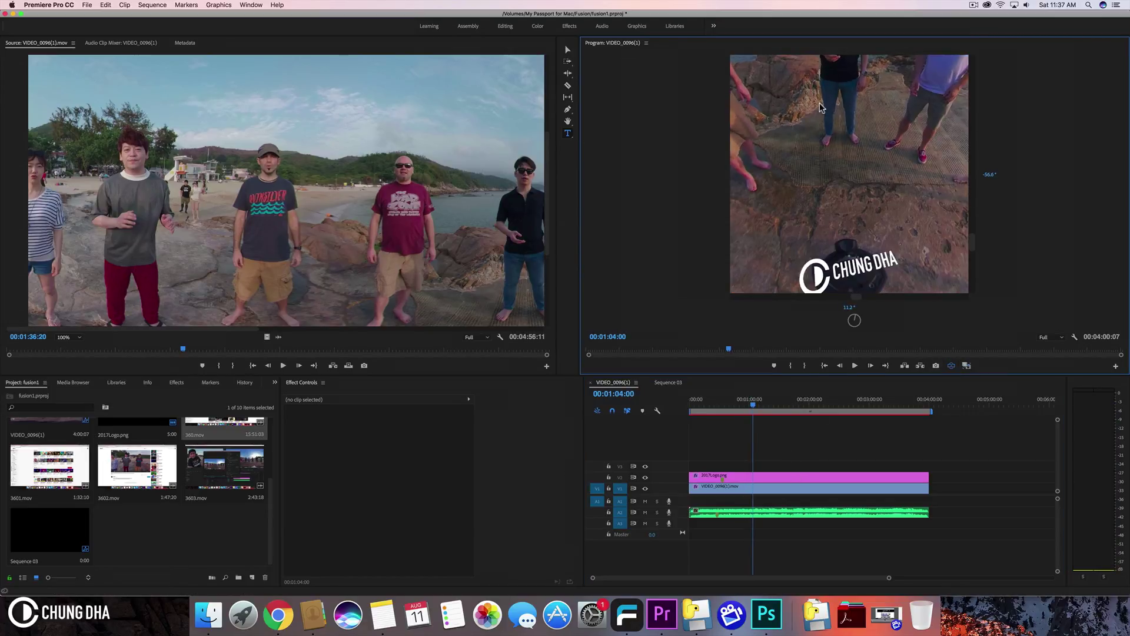
pyautogui.moveTo(846, 162); pyautogui.dragTo(874, 274)
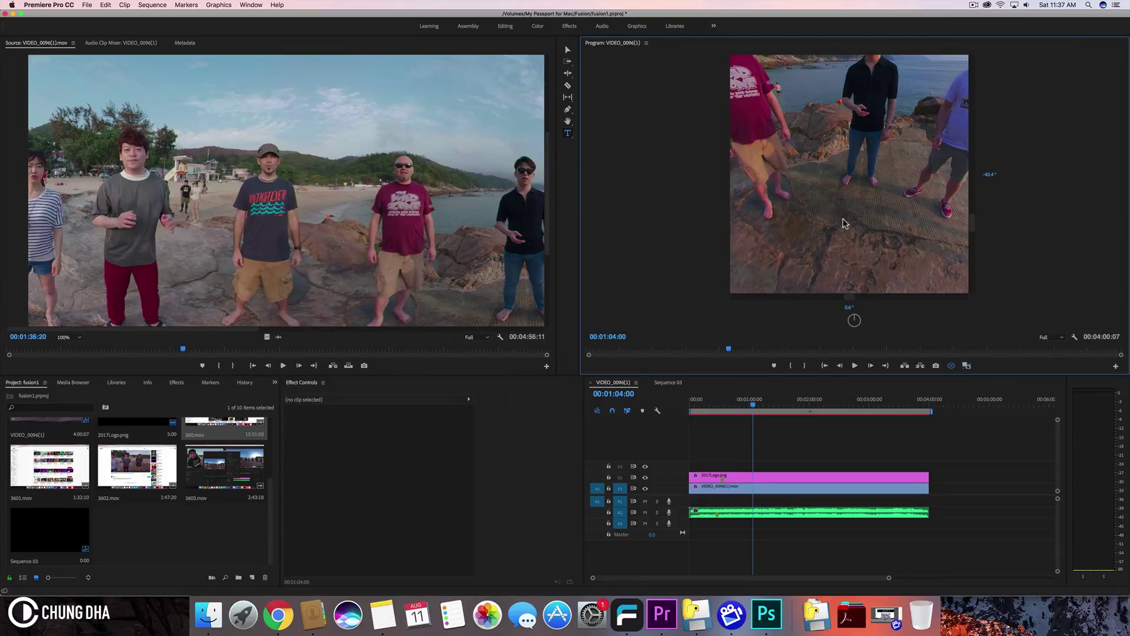
# - Delete the old logo clip on V2 and place a fresh 2017Logo.png at V2's start
pyautogui.click(777, 479)
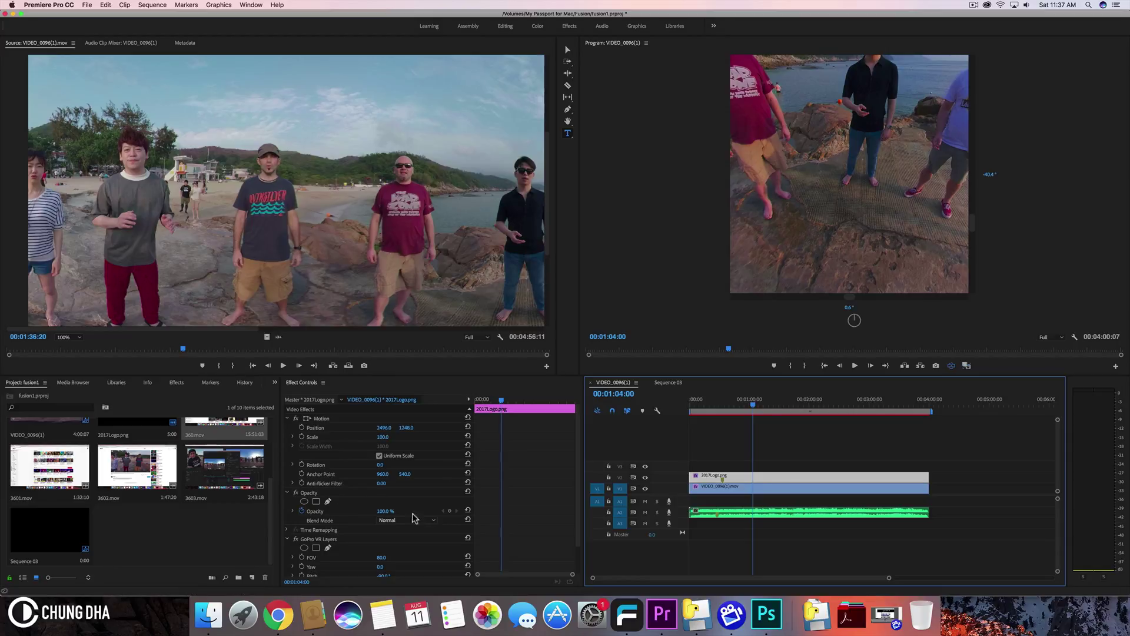
pyautogui.press('BackSpace')
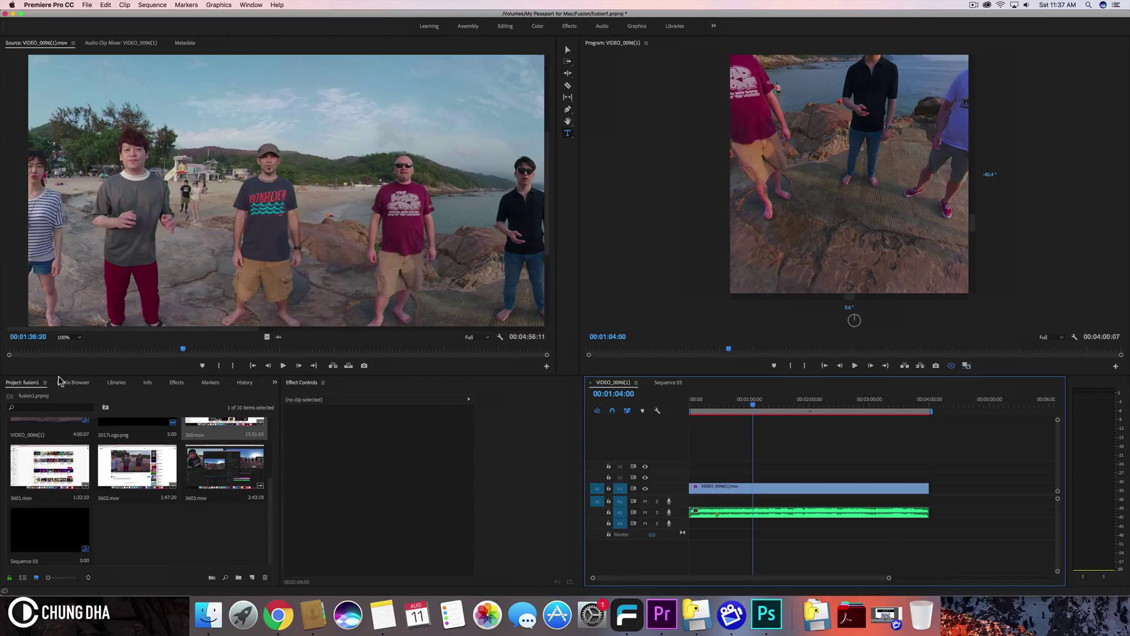
pyautogui.scroll(3, 66, 463)
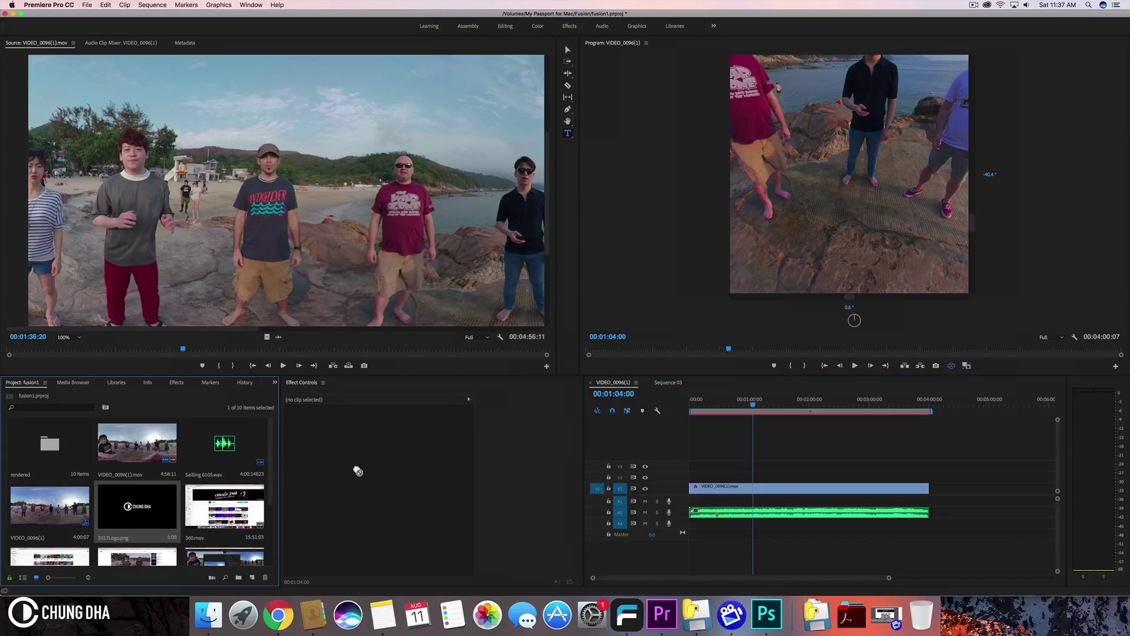
pyautogui.moveTo(358, 471); pyautogui.dragTo(923, 477)
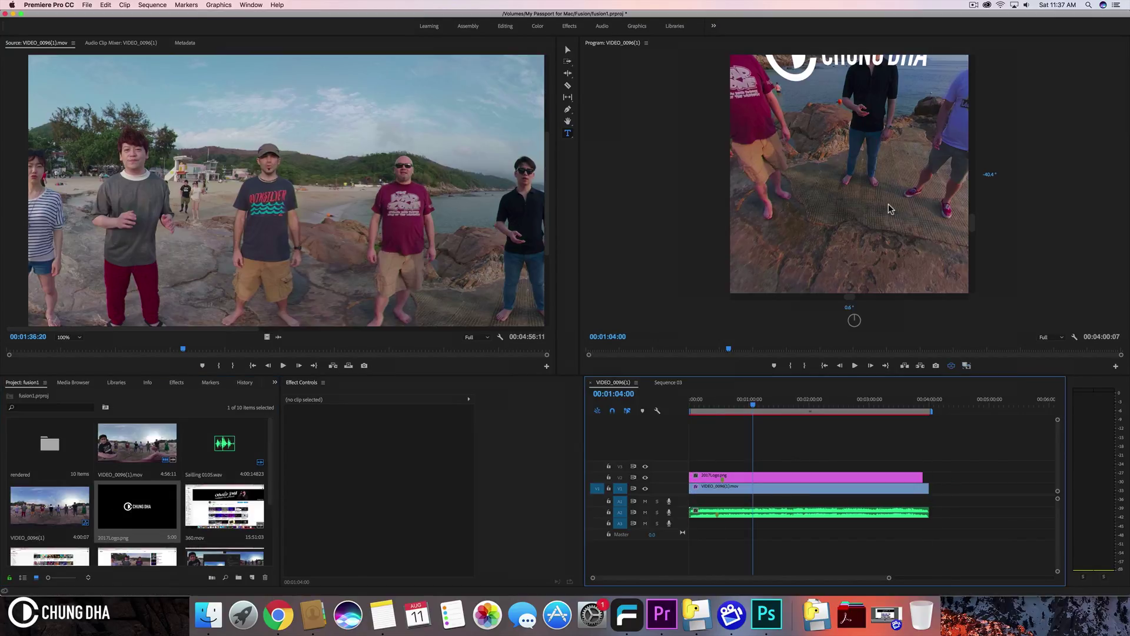
pyautogui.moveTo(863, 177); pyautogui.dragTo(864, 263)
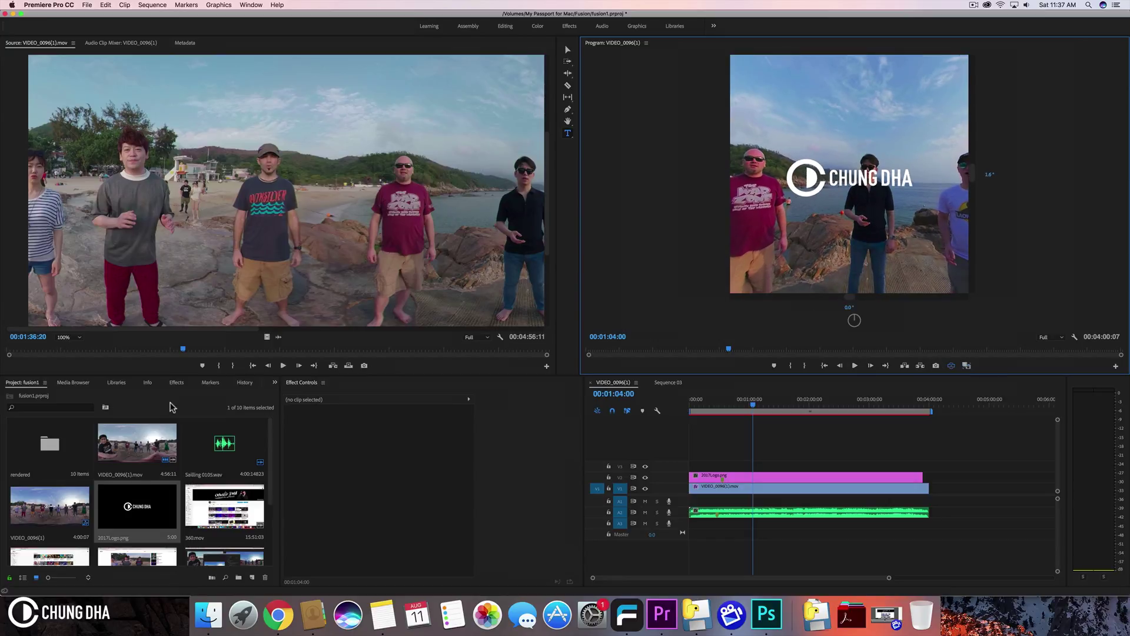
# - Show the Effects list scrolled to GoPro VR Horizon, GoPro VR Layers and GoPro VR Reframe
pyautogui.click(177, 382)
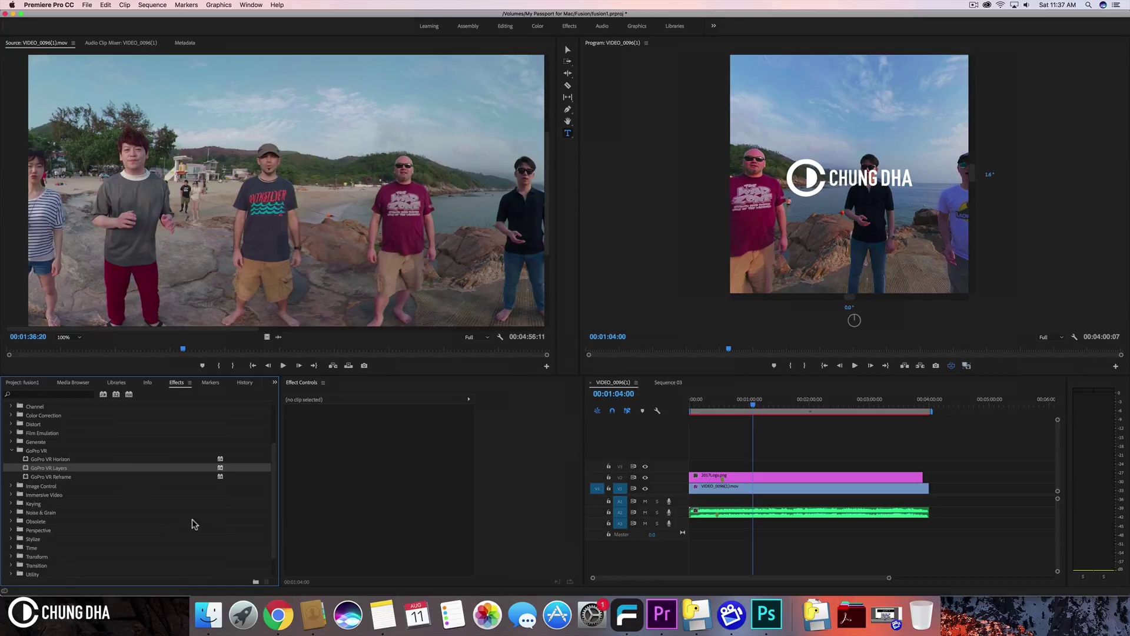
pyautogui.scroll(3, 80, 434)
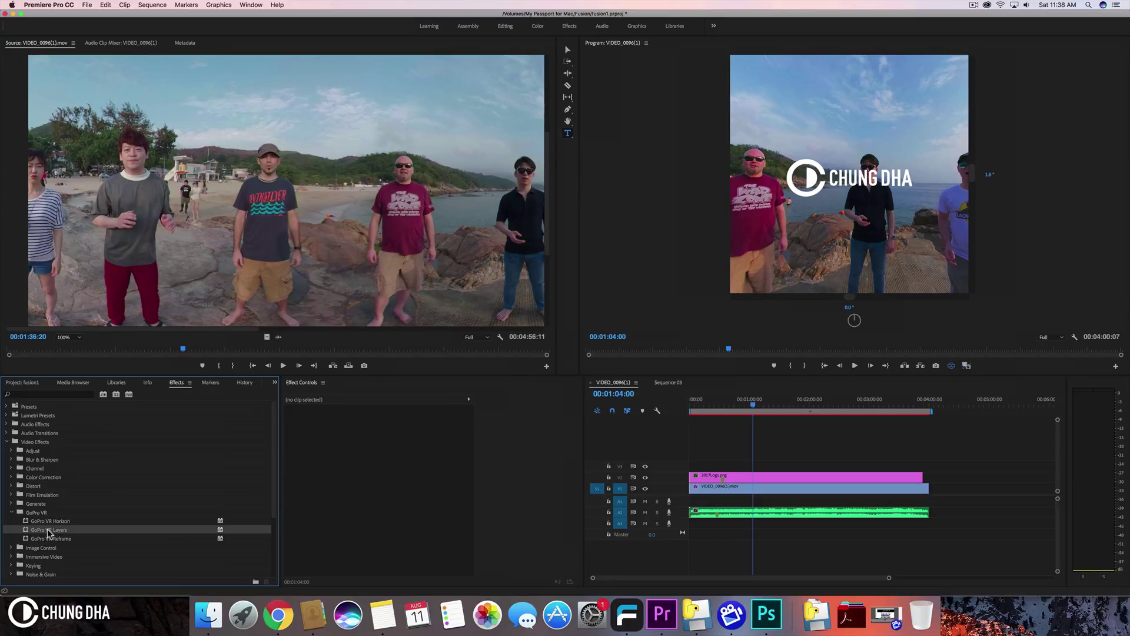
# - Apply GoPro VR Layers to 2017Logo.png, try FOV 82, then reset it to 80
pyautogui.moveTo(51, 533); pyautogui.dragTo(744, 478)
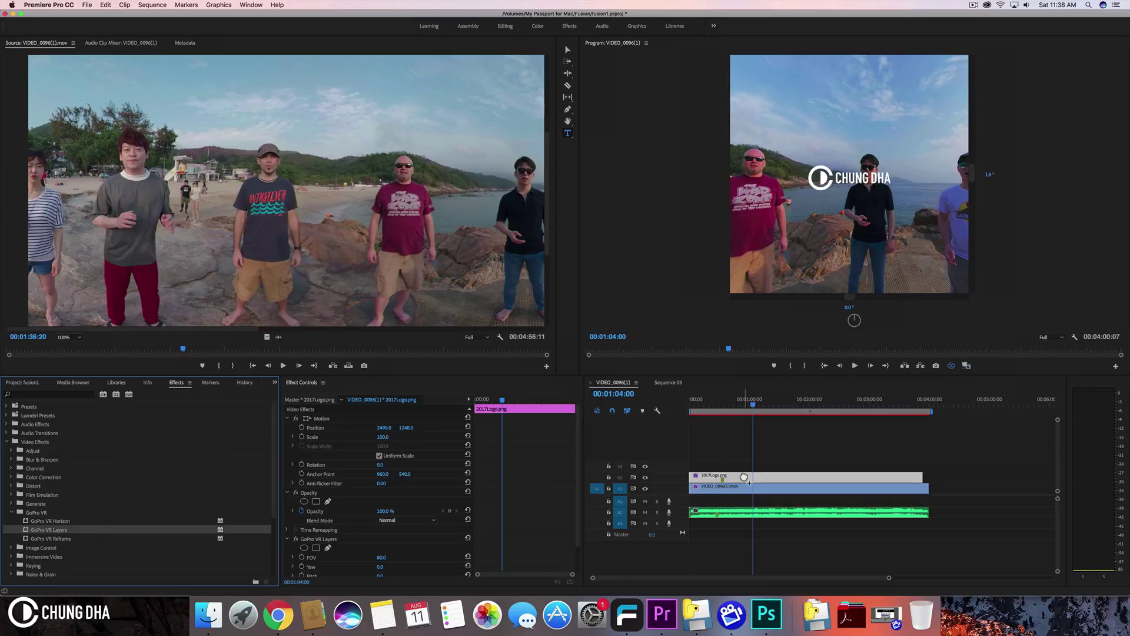
pyautogui.scroll(-5, 400, 518)
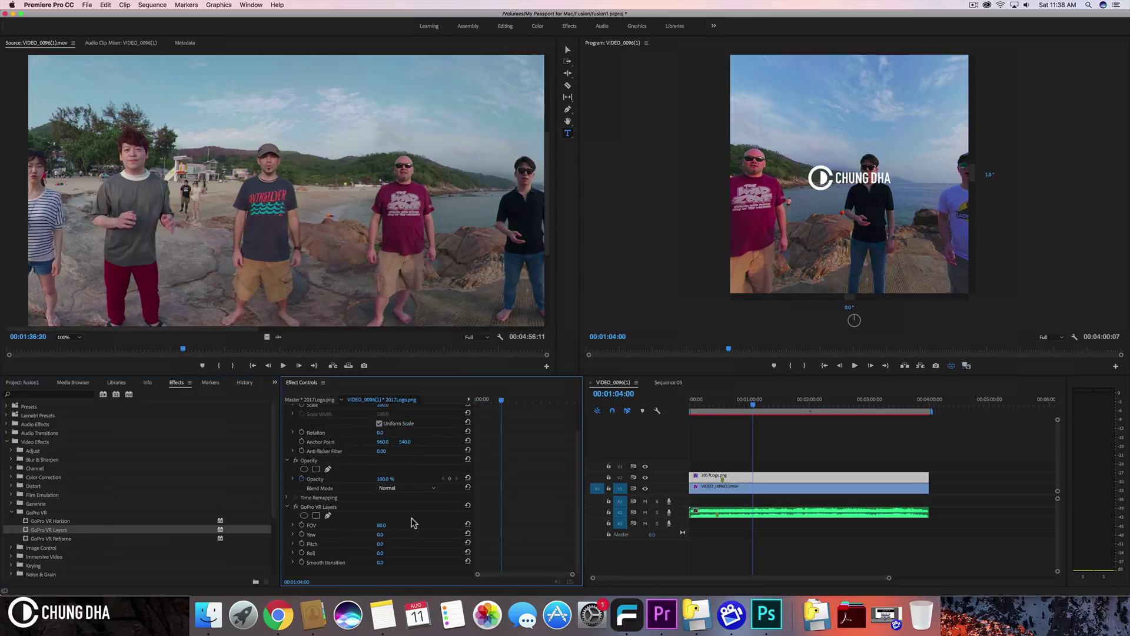
pyautogui.click(382, 526)
pyautogui.write('82')
pyautogui.press('Return')
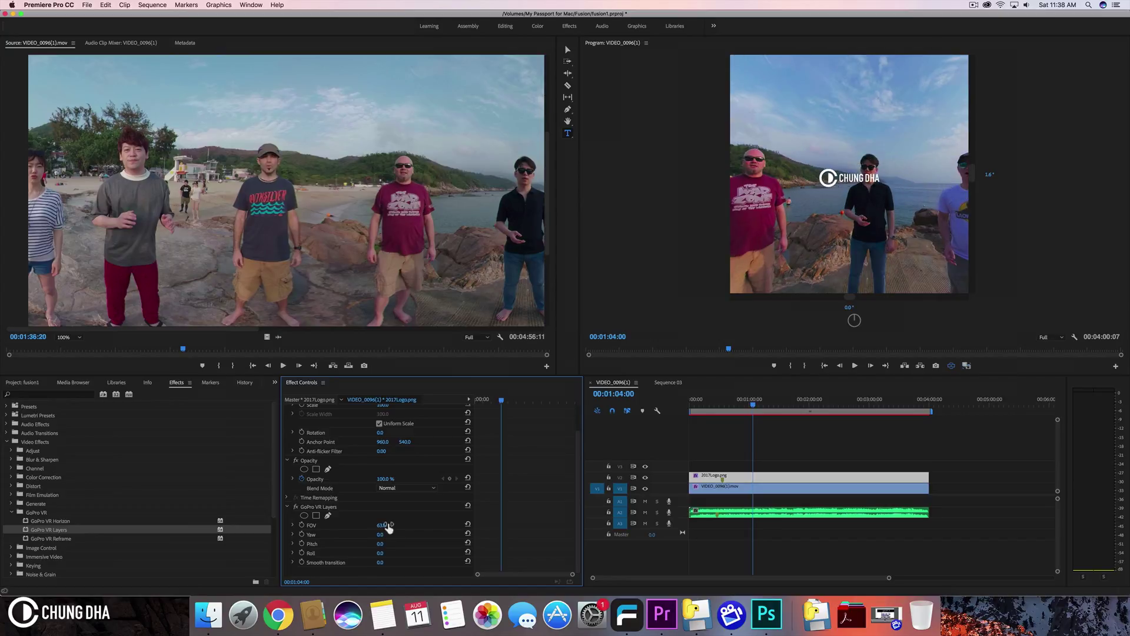
pyautogui.click(468, 524)
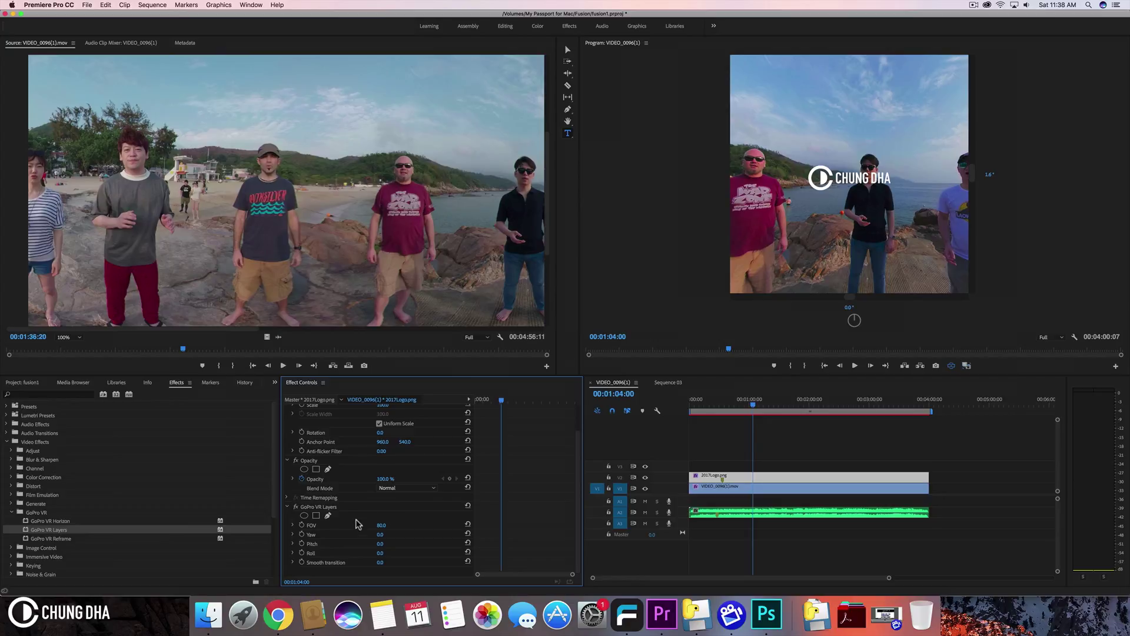
# - Test the logo's Yaw, Pitch and Roll, resetting each back to 0
pyautogui.moveTo(378, 534); pyautogui.dragTo(391, 536)
pyautogui.click(469, 534)
pyautogui.moveTo(380, 544)
pyautogui.mouseDown()
pyautogui.moveTo(402, 544)
pyautogui.moveTo(388, 542)
pyautogui.moveTo(406, 553)
pyautogui.moveTo(395, 553)
pyautogui.mouseUp()
pyautogui.click(469, 543)
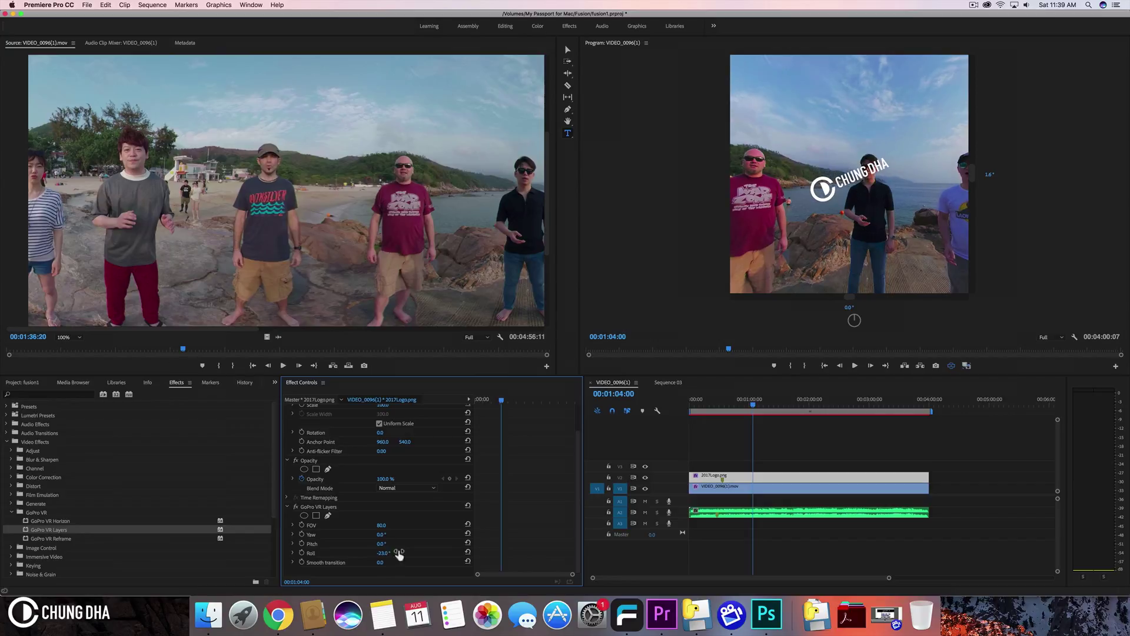
pyautogui.click(468, 553)
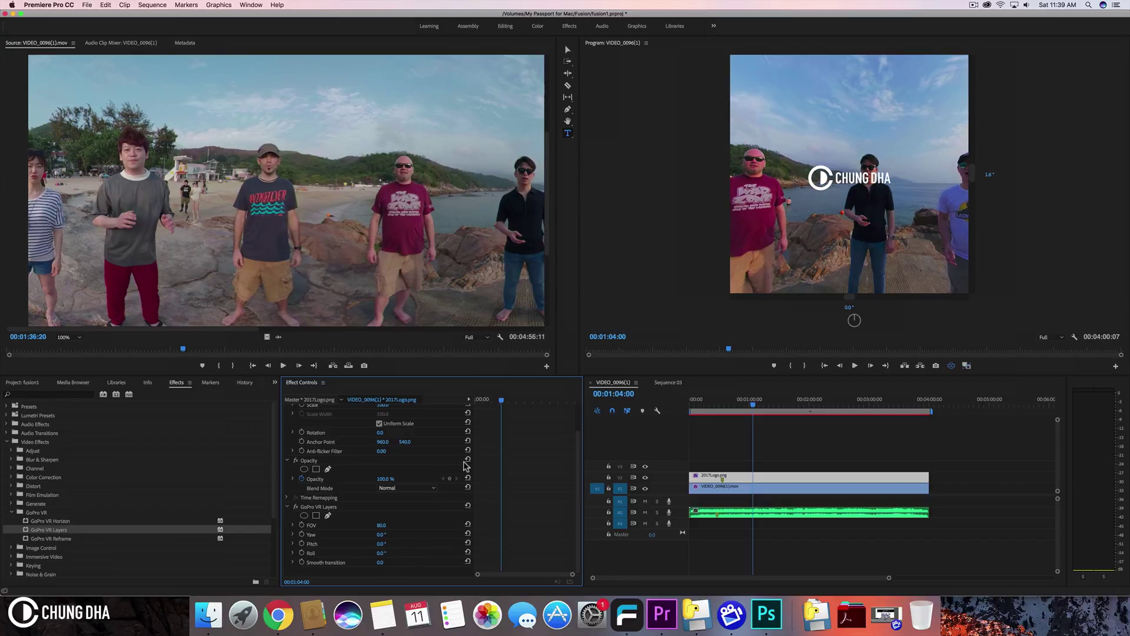
# - Set the logo's Pitch to -90 and look down to check it on the ground
pyautogui.click(382, 543)
pyautogui.write('-90')
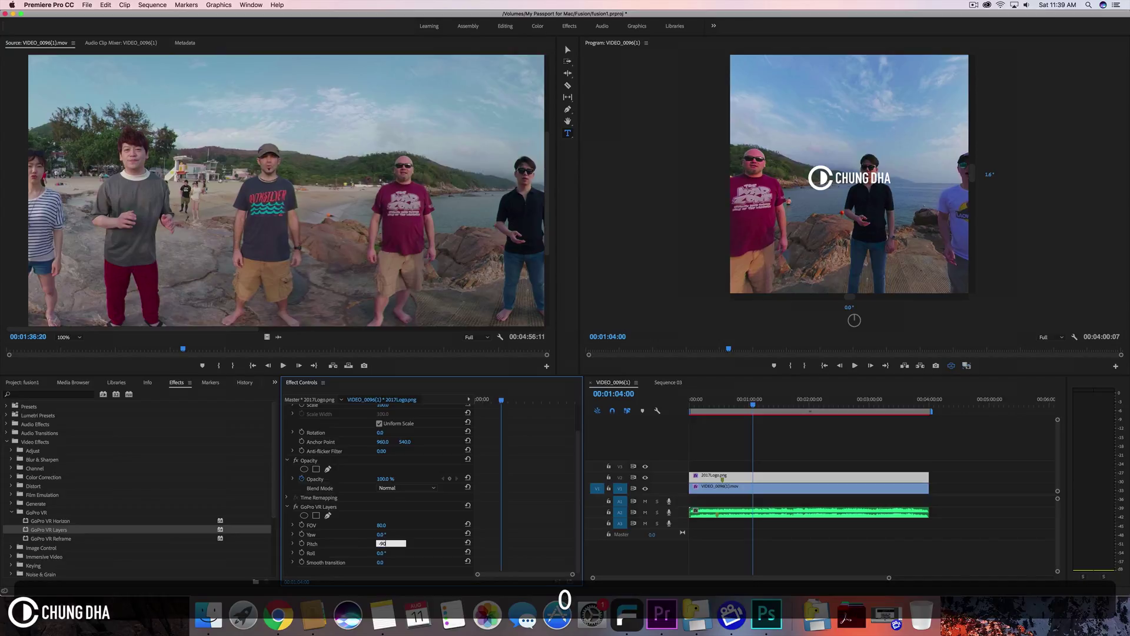
pyautogui.press('Return')
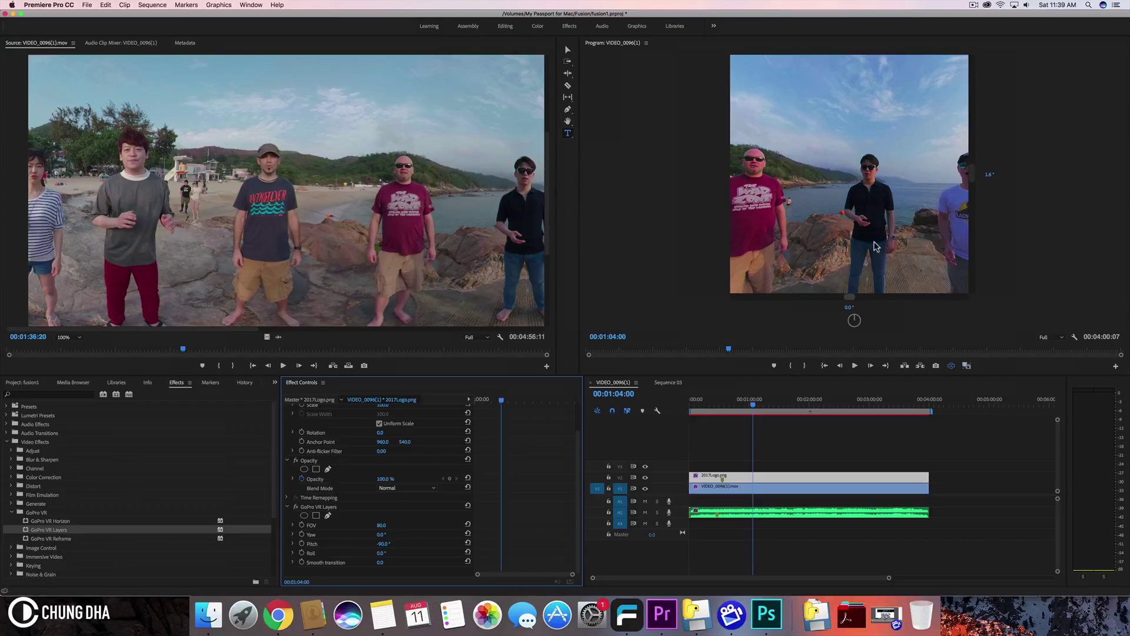
pyautogui.moveTo(863, 295); pyautogui.dragTo(843, 184)
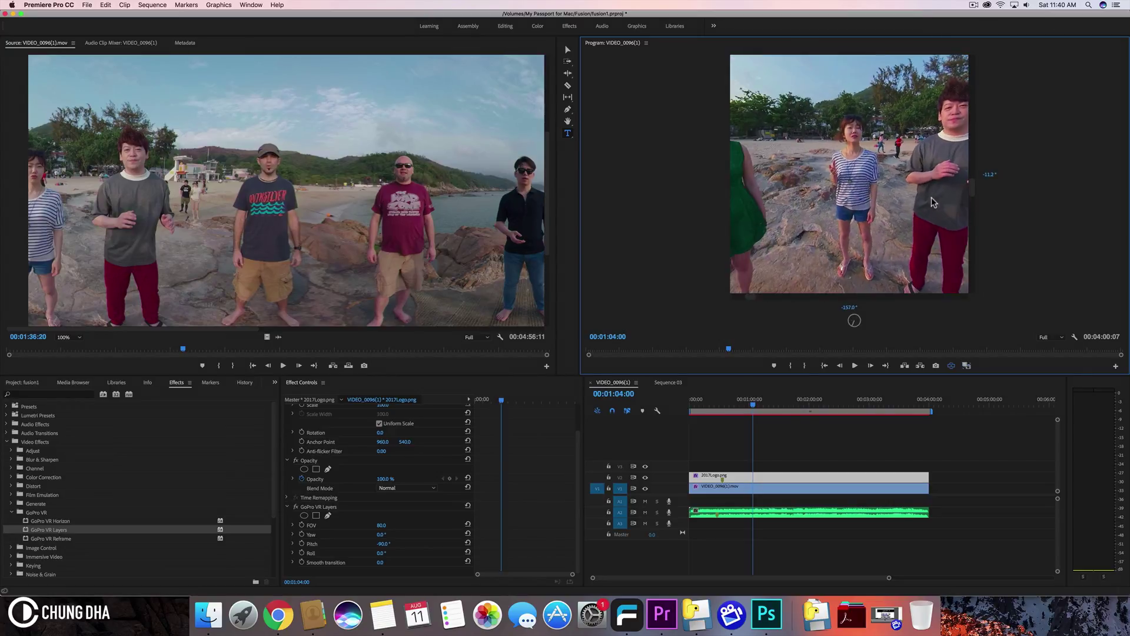
pyautogui.click(730, 488)
pyautogui.scroll(-1, 549, 477)
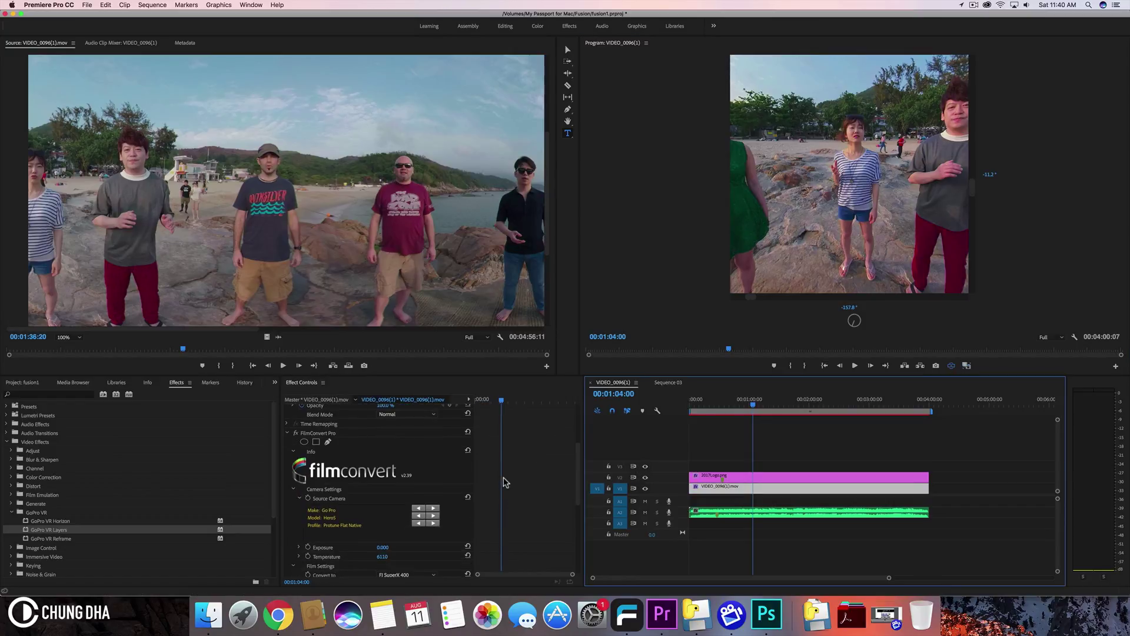
pyautogui.click(767, 440)
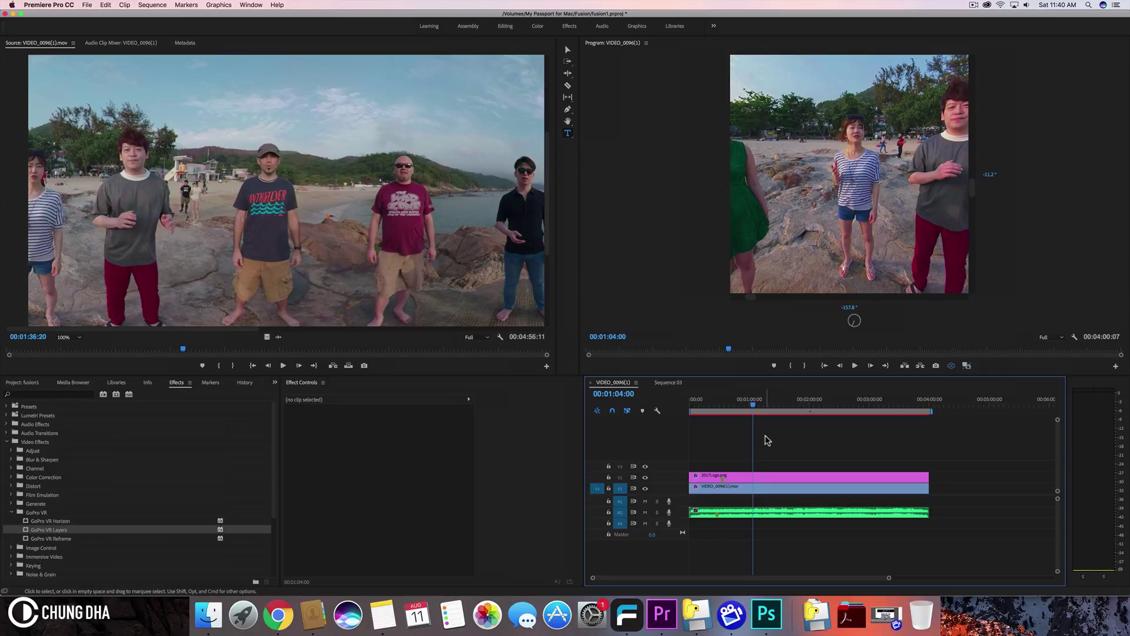
# - Open Export Settings with Cmd+M, choose the Youtube GoPro Fusion 5.2k Monoscopic preset, and review its video settings
pyautogui.press('super')
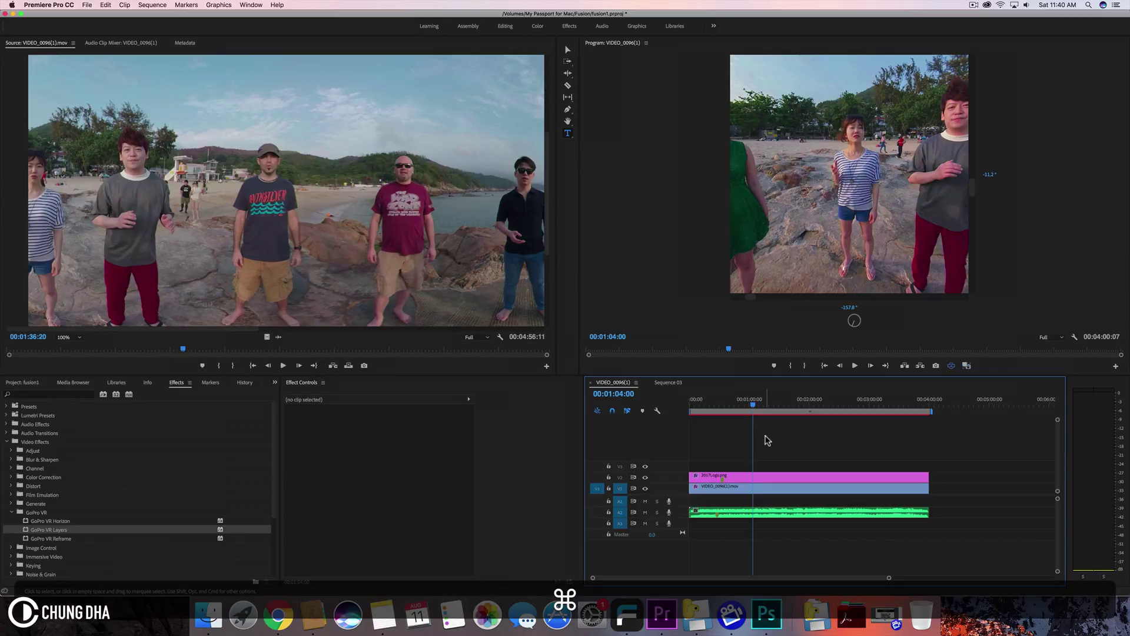
pyautogui.press('super+m')
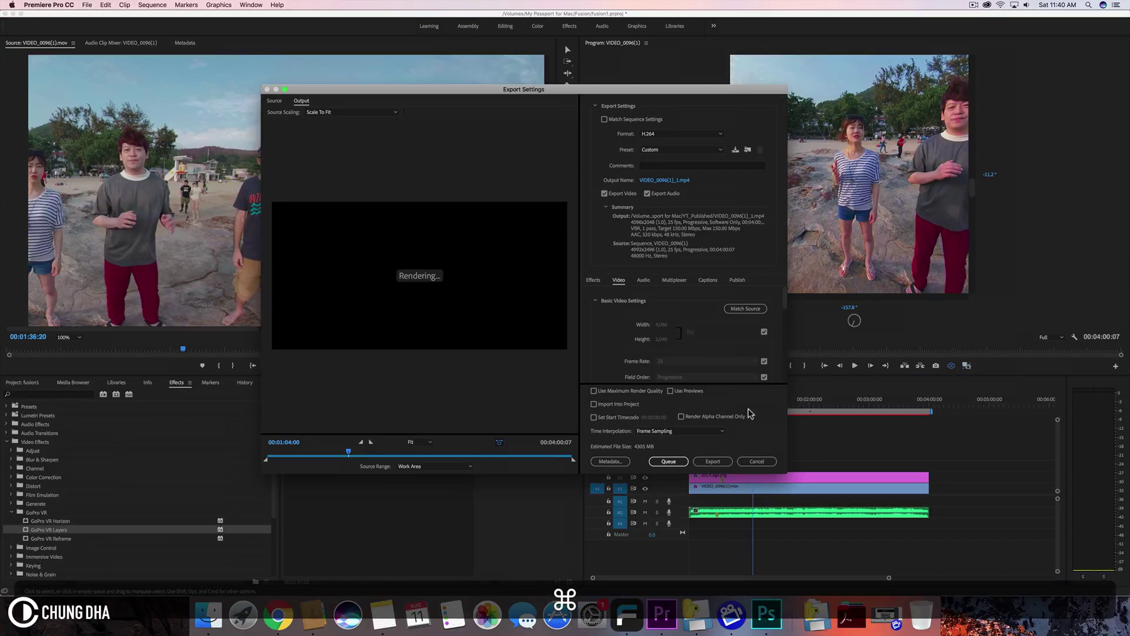
pyautogui.click(696, 151)
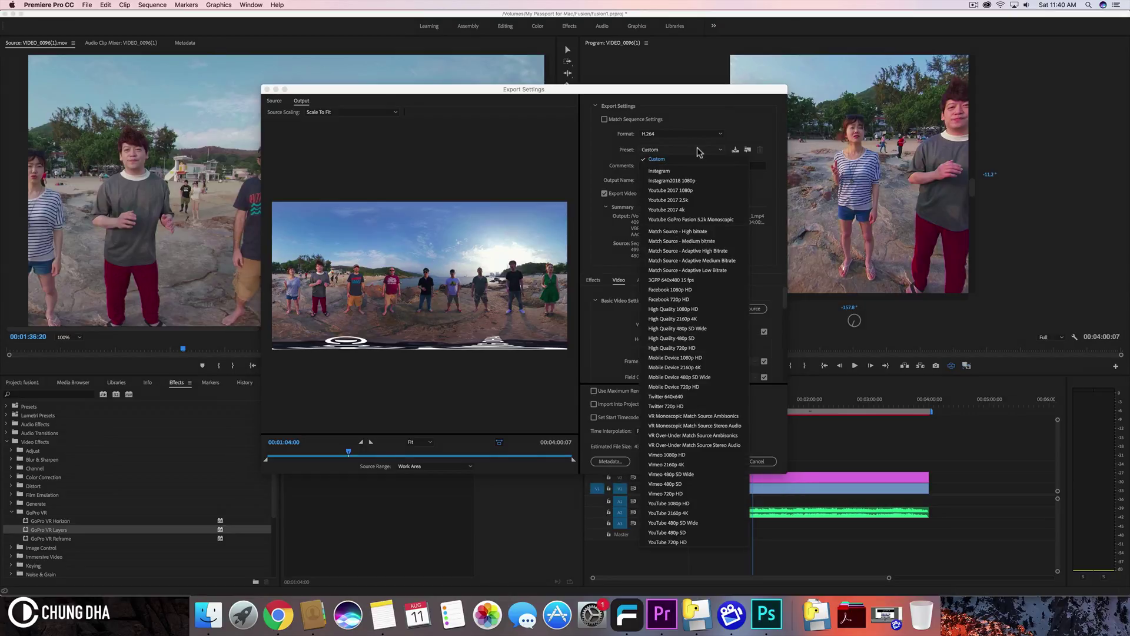
pyautogui.click(709, 218)
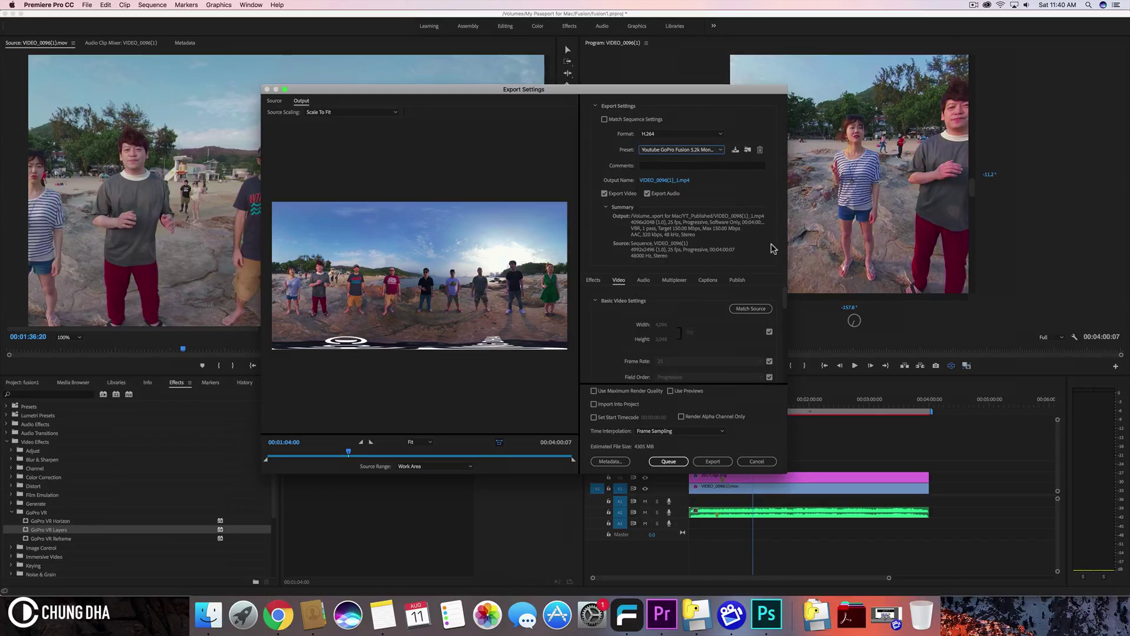
pyautogui.moveTo(786, 303)
pyautogui.mouseDown()
pyautogui.moveTo(785, 338)
pyautogui.moveTo(787, 288)
pyautogui.mouseUp()
pyautogui.scroll(-2, 785, 295)
pyautogui.scroll(2, 784, 290)
pyautogui.moveTo(785, 305); pyautogui.dragTo(782, 332)
pyautogui.scroll(4, 779, 336)
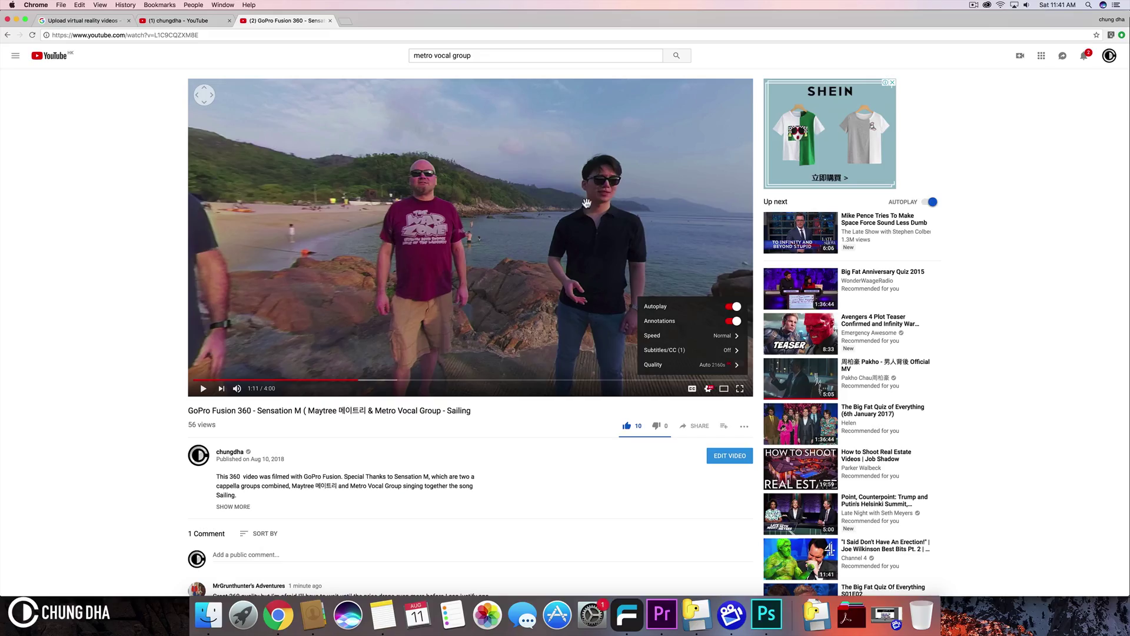
# - Pan around 'GoPro Fusion 360 - Sensation M' and list its quality options up to 2160s
pyautogui.moveTo(534, 238); pyautogui.dragTo(634, 220)
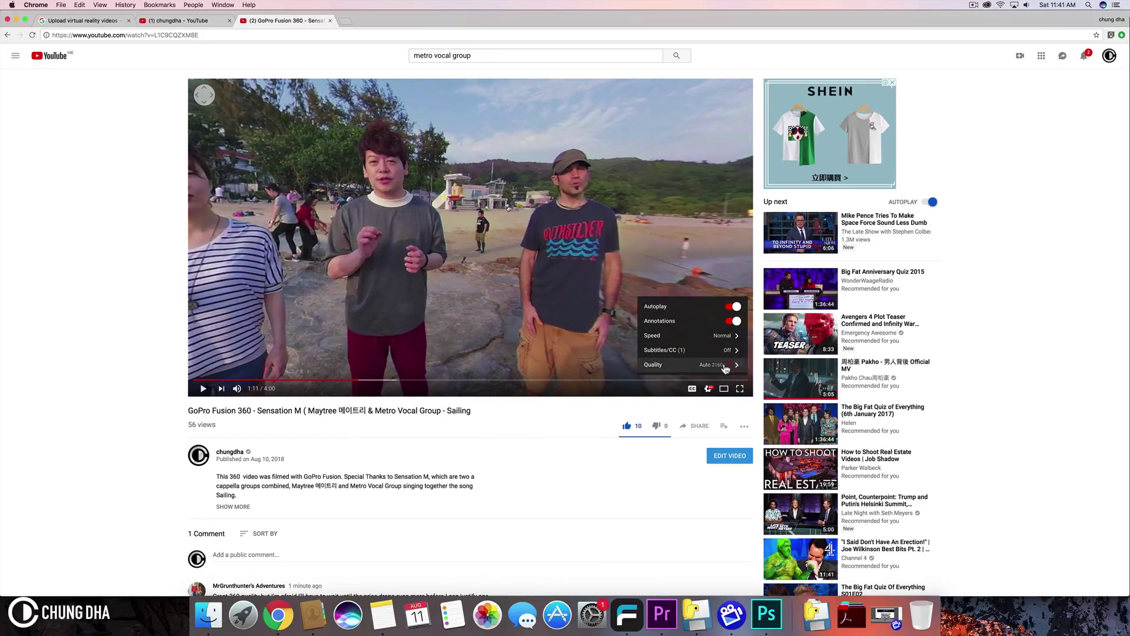
pyautogui.click(723, 364)
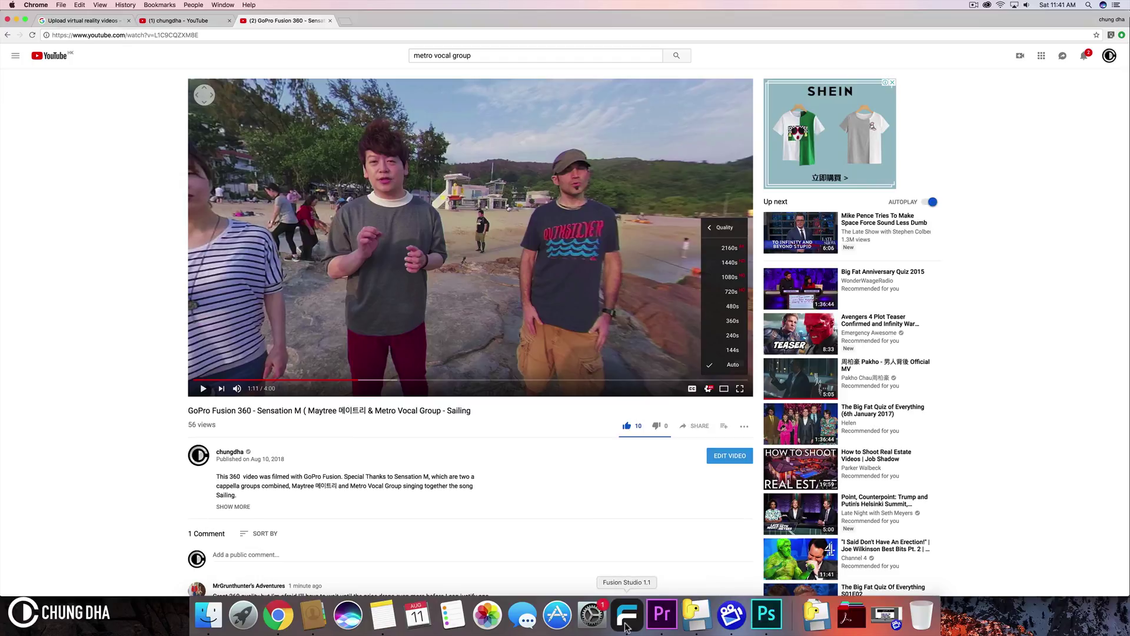
pyautogui.click(662, 614)
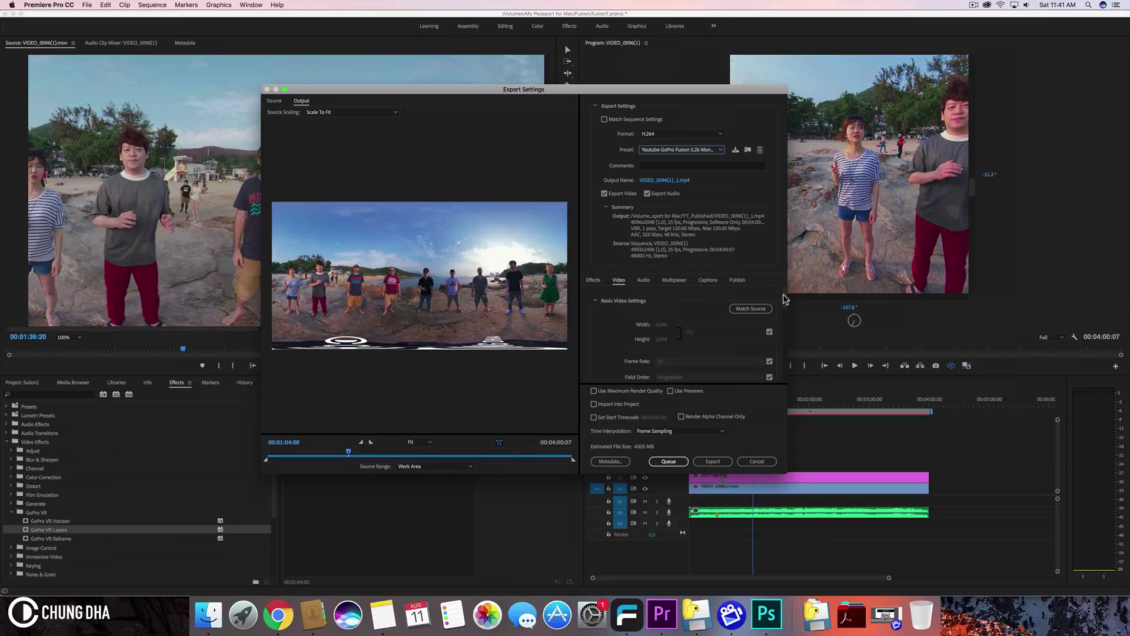
pyautogui.moveTo(784, 299); pyautogui.dragTo(784, 346)
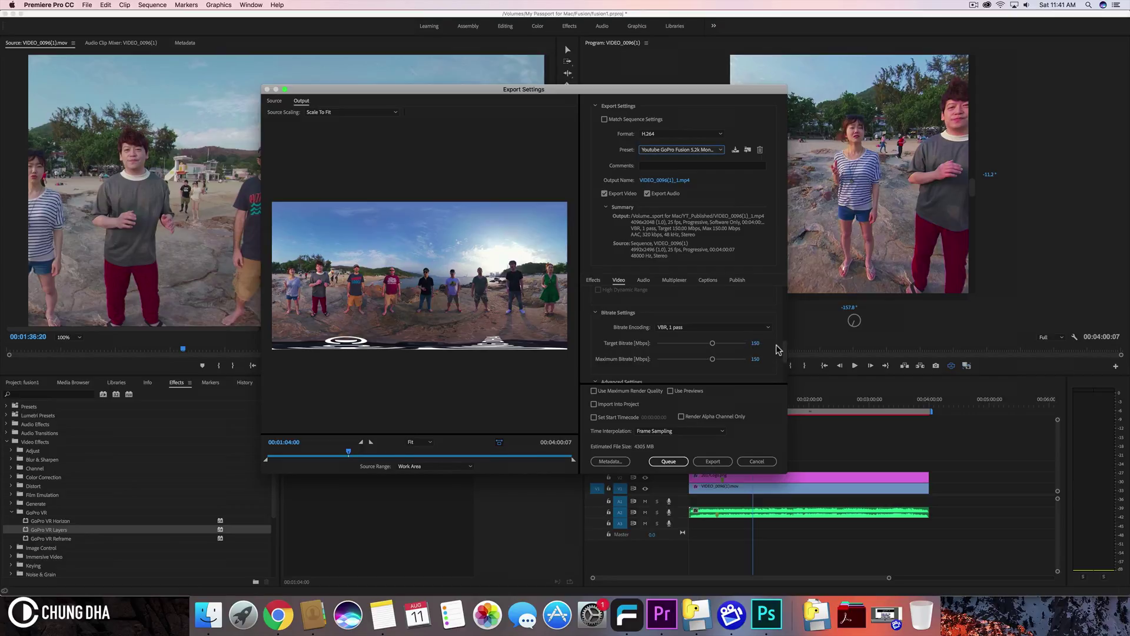
pyautogui.moveTo(786, 351)
pyautogui.mouseDown()
pyautogui.moveTo(783, 371)
pyautogui.moveTo(781, 352)
pyautogui.mouseUp()
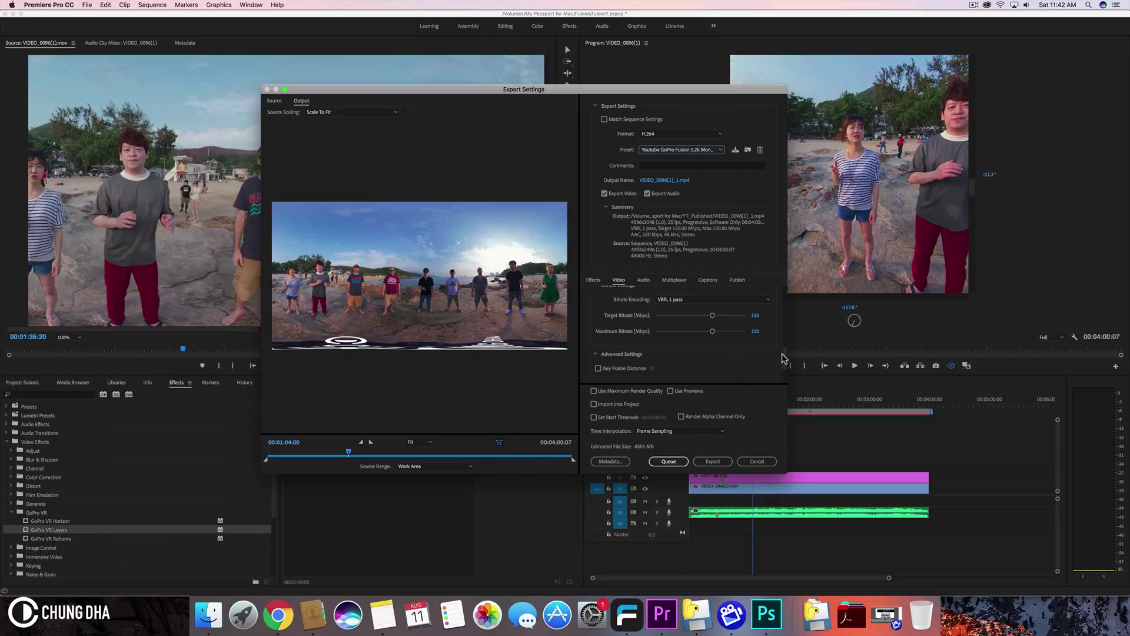
pyautogui.moveTo(785, 357); pyautogui.dragTo(782, 377)
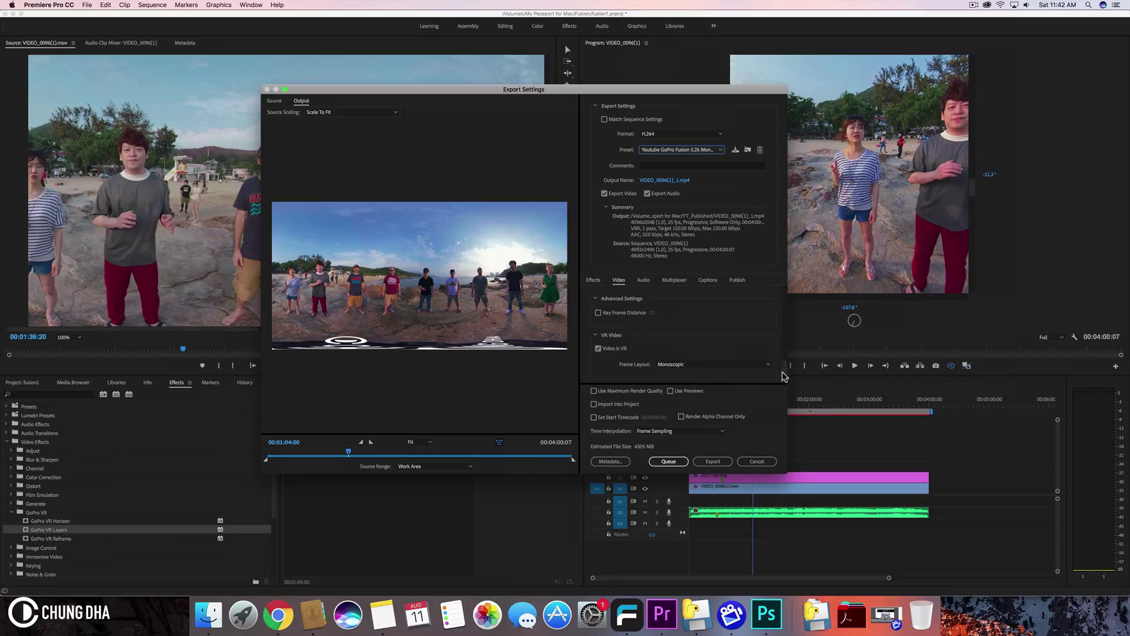
pyautogui.moveTo(785, 368)
pyautogui.mouseDown()
pyautogui.moveTo(786, 344)
pyautogui.moveTo(783, 380)
pyautogui.moveTo(783, 352)
pyautogui.mouseUp()
pyautogui.moveTo(780, 372); pyautogui.dragTo(781, 383)
pyautogui.click(664, 365)
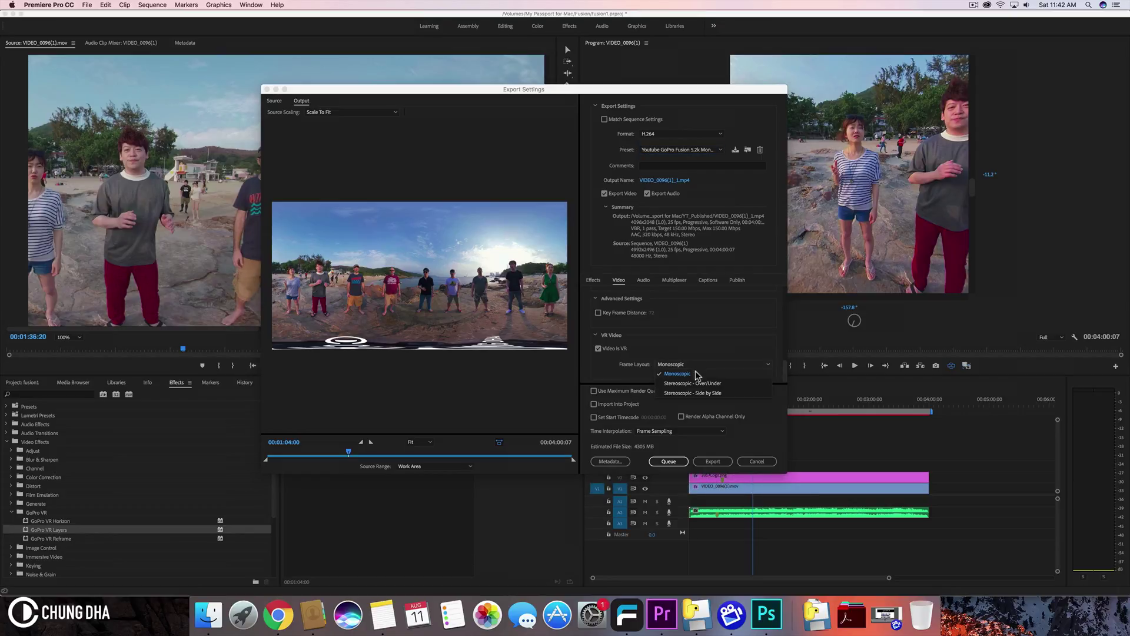
pyautogui.click(703, 345)
pyautogui.click(641, 281)
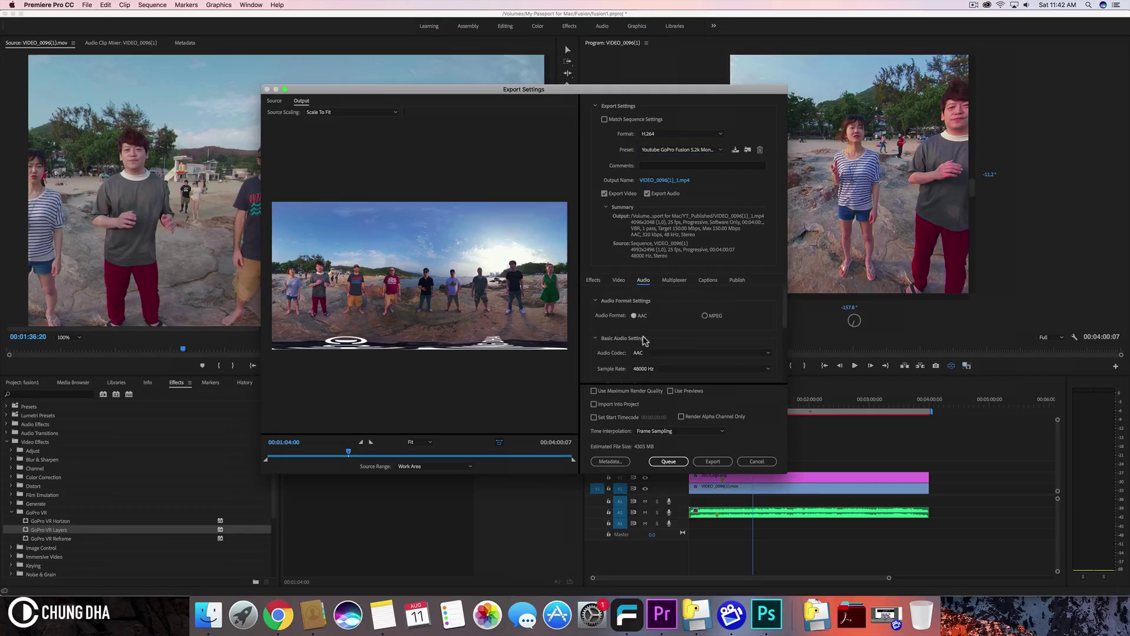
pyautogui.scroll(-5, 784, 322)
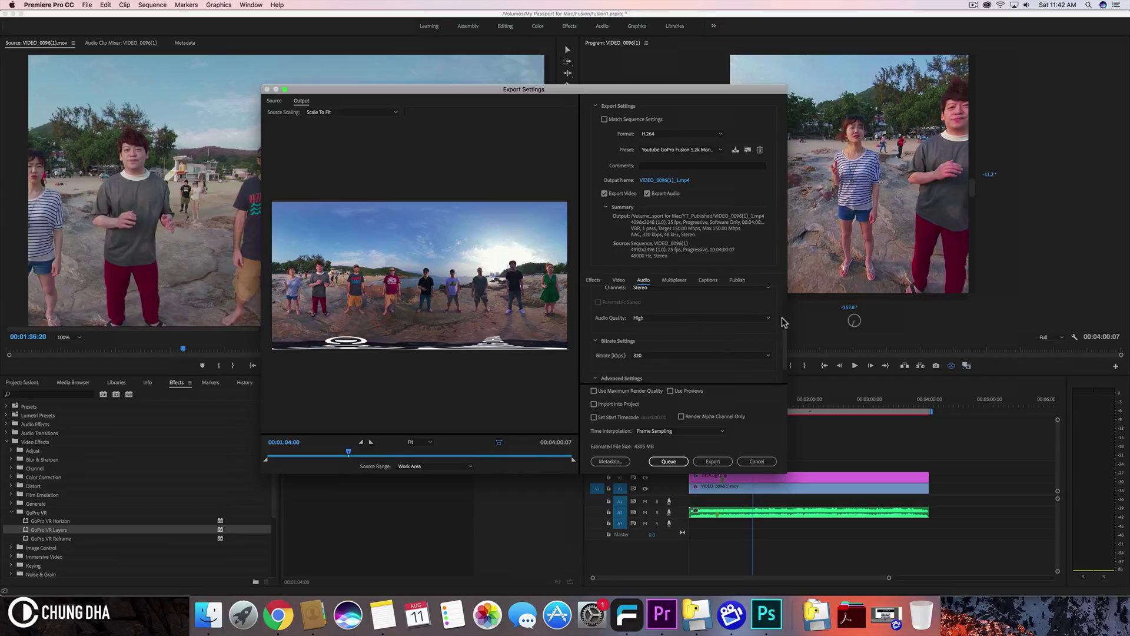
pyautogui.scroll(-2, 784, 342)
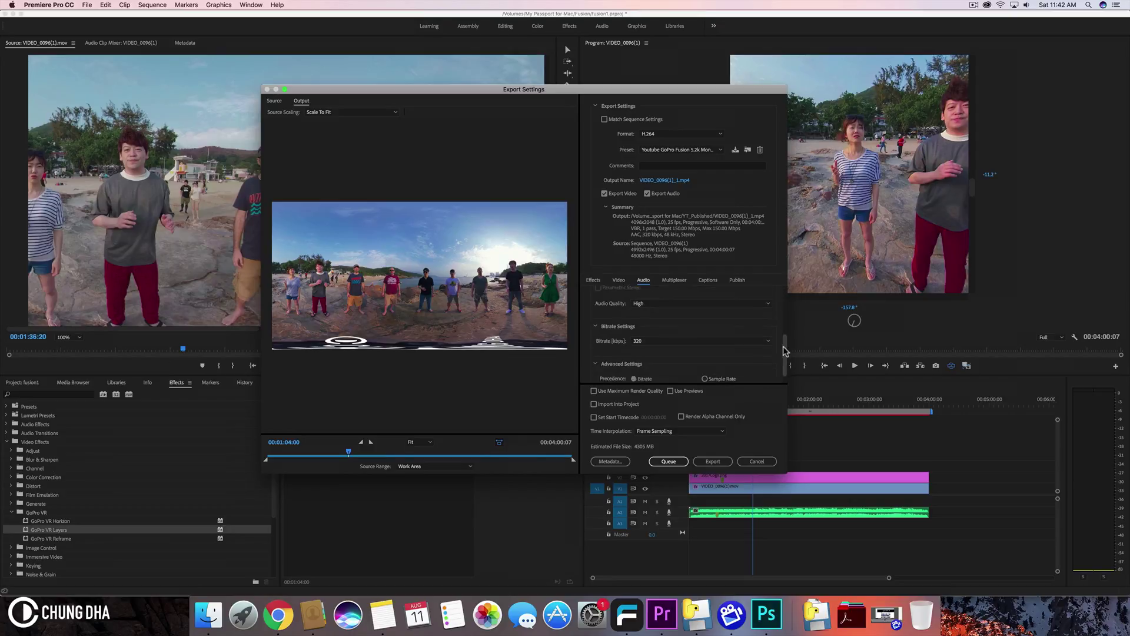
pyautogui.scroll(3, 784, 350)
pyautogui.click(619, 280)
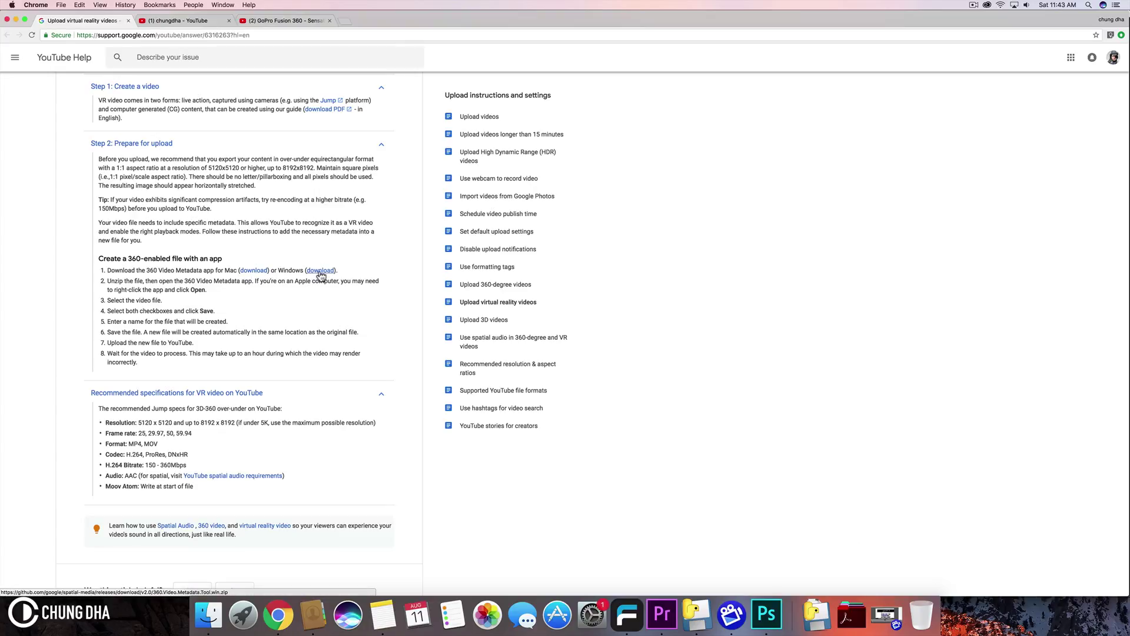
# - Open VR360test.mp4 from the YT_Published folder in the Spatial Media Metadata Injector
pyautogui.click(694, 617)
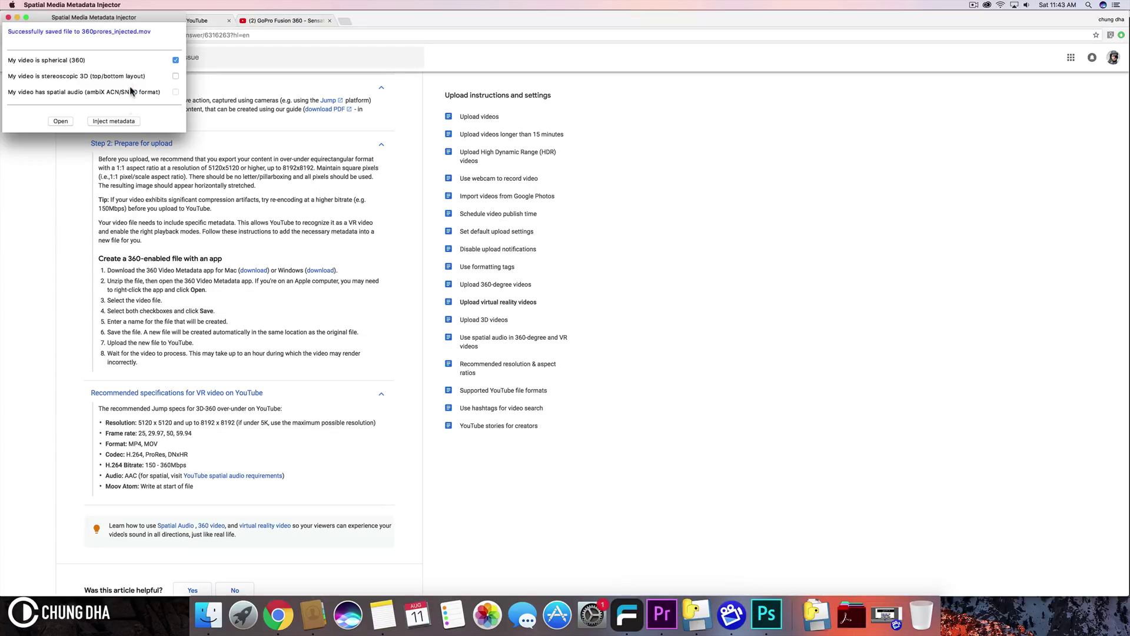
pyautogui.moveTo(56, 21); pyautogui.dragTo(59, 21)
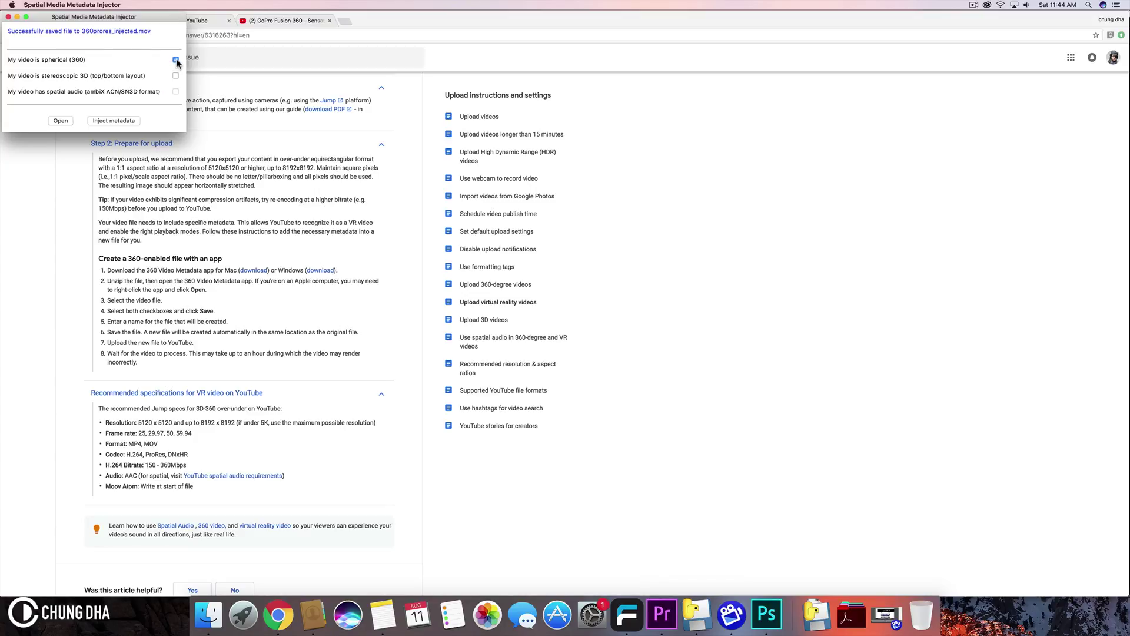
pyautogui.click(64, 124)
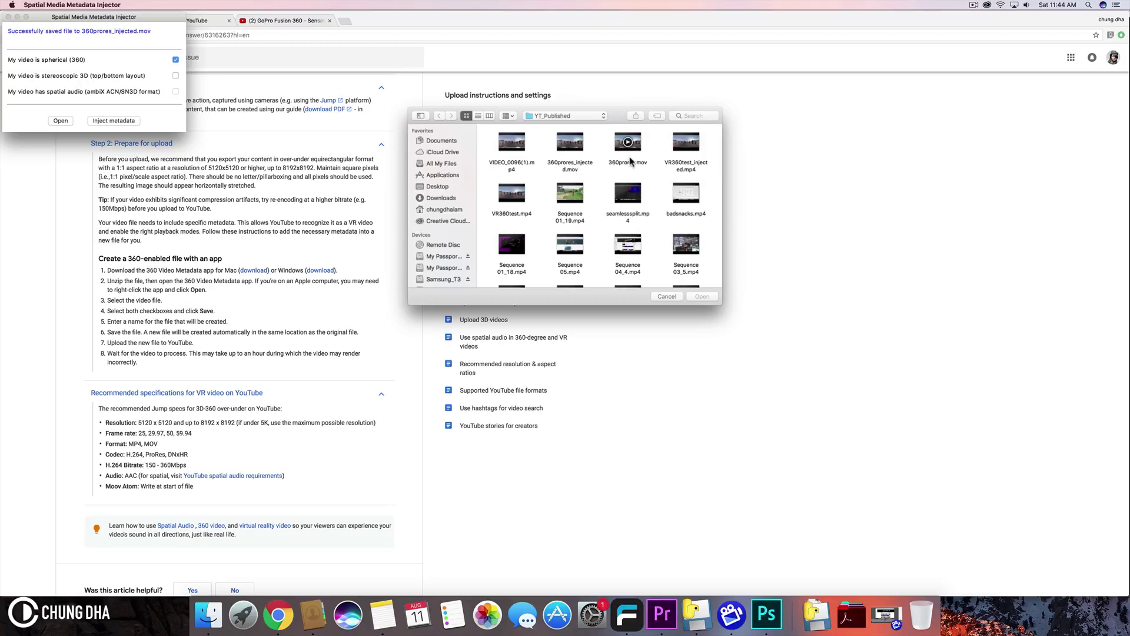
pyautogui.click(512, 194)
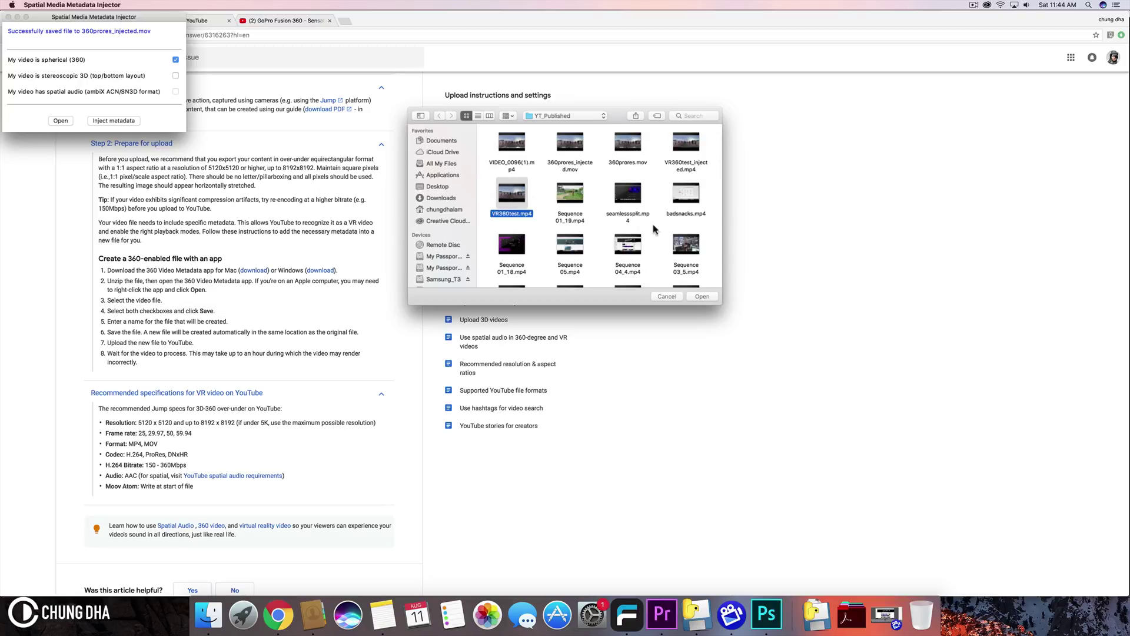
pyautogui.click(702, 296)
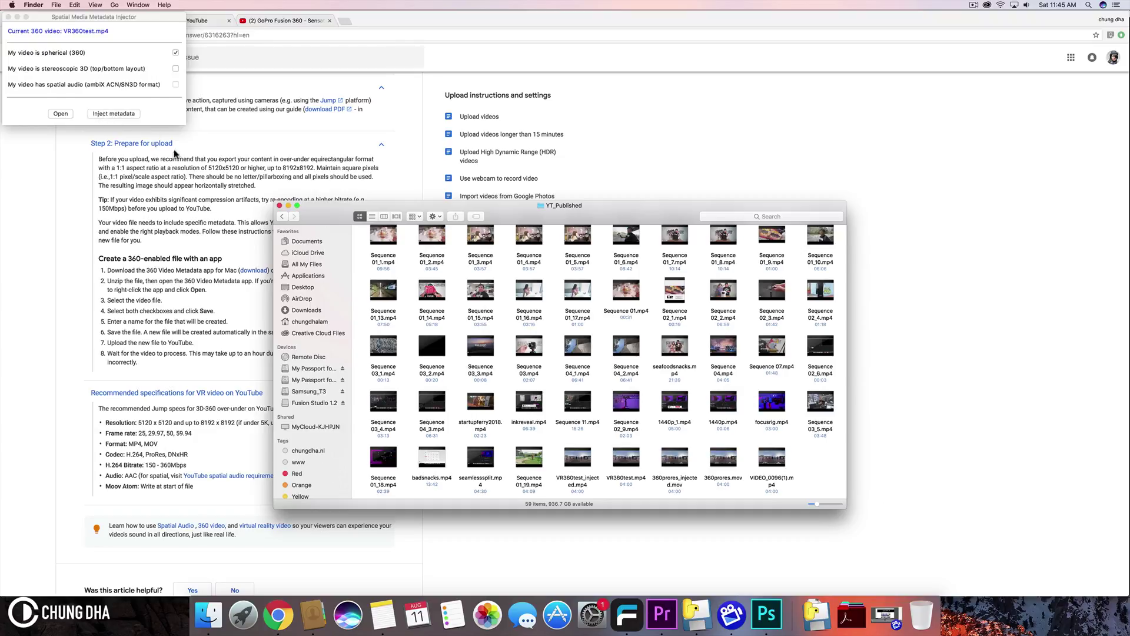
# - Preview the 360prores_injected.mov file in Finder's YT_Published folder
pyautogui.moveTo(683, 472)
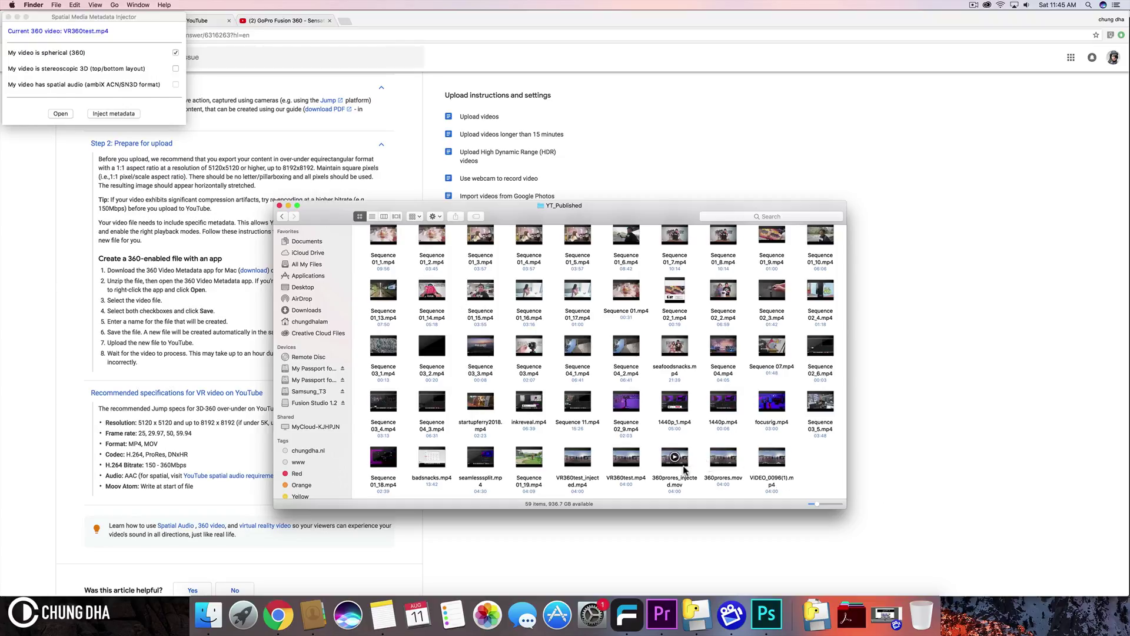